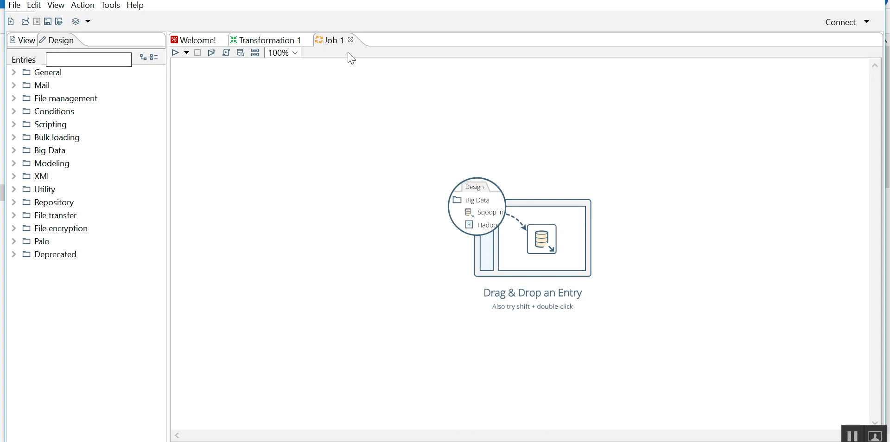
Start searching the job entries list to find the START entry
left_click(102, 63)
Search the entries for 'start' and place the START entry on the Job 1 canvas
type("start")
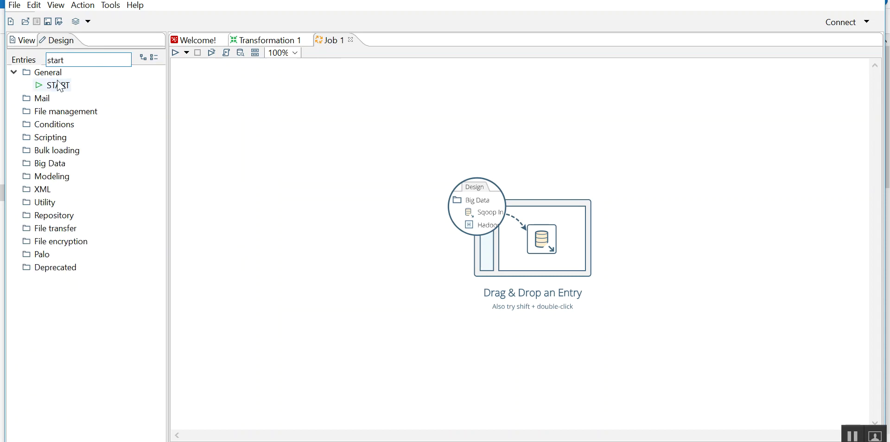
left_click_drag(58, 85, 216, 144)
left_click_drag(266, 155, 268, 158)
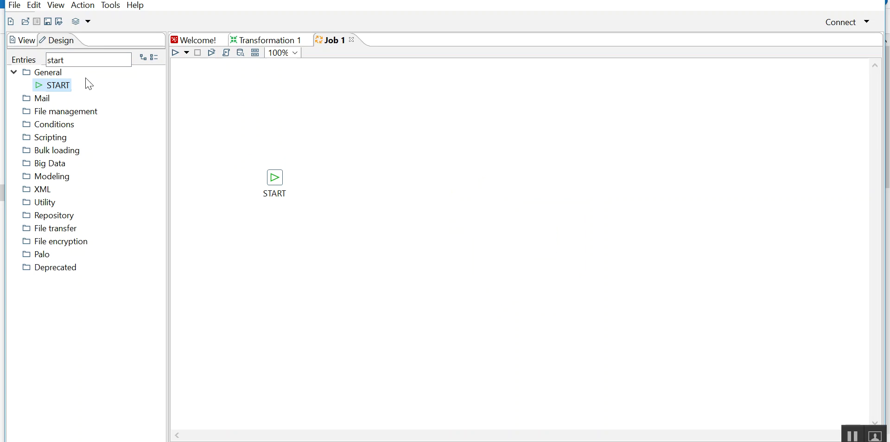
Clear the search and place a Set variables entry from General beside START
double_click(54, 60)
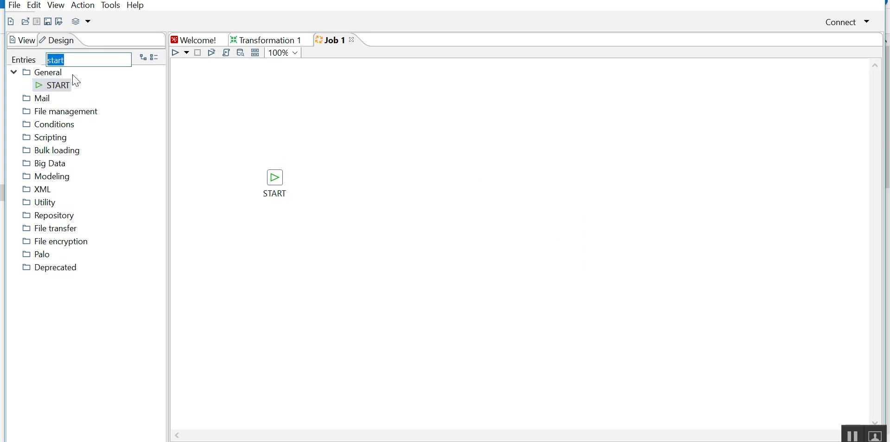
key("BackSpace")
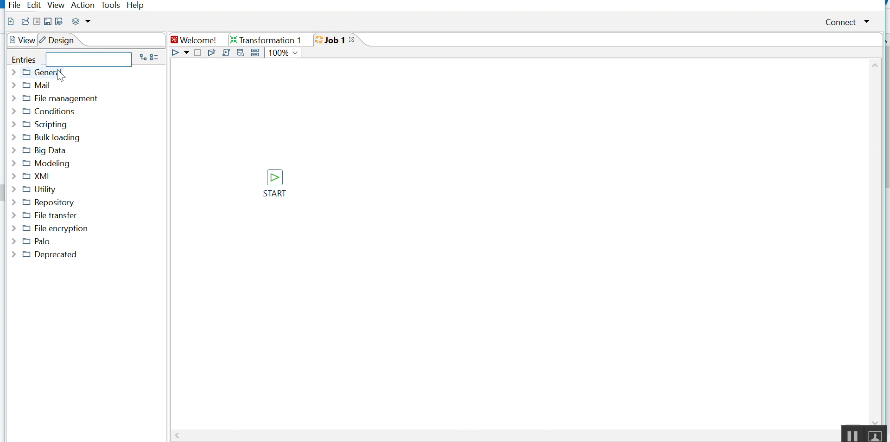
double_click(39, 73)
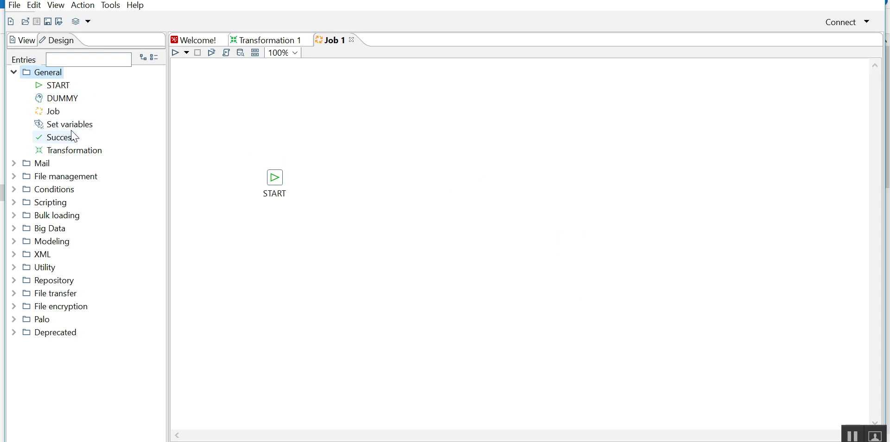
left_click_drag(69, 125, 352, 175)
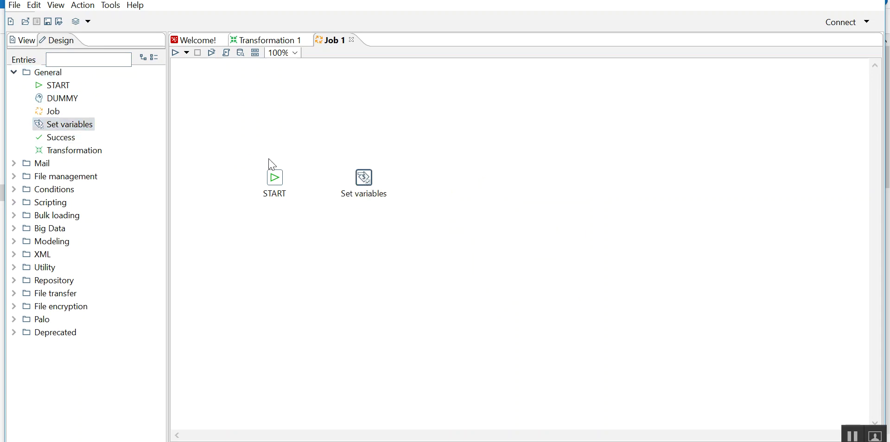
mouse_move(276, 185)
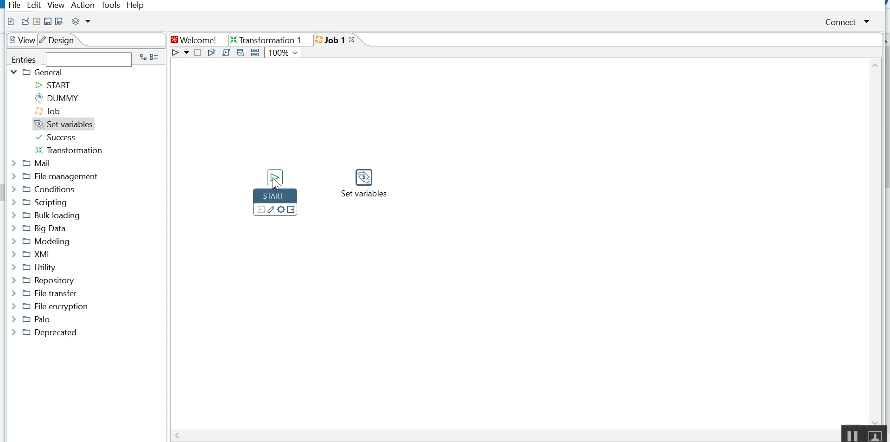
right_click(276, 185)
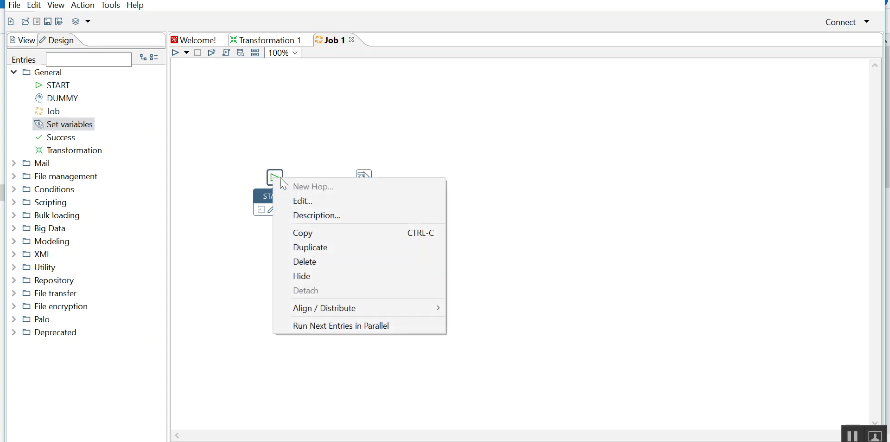
left_click(304, 202)
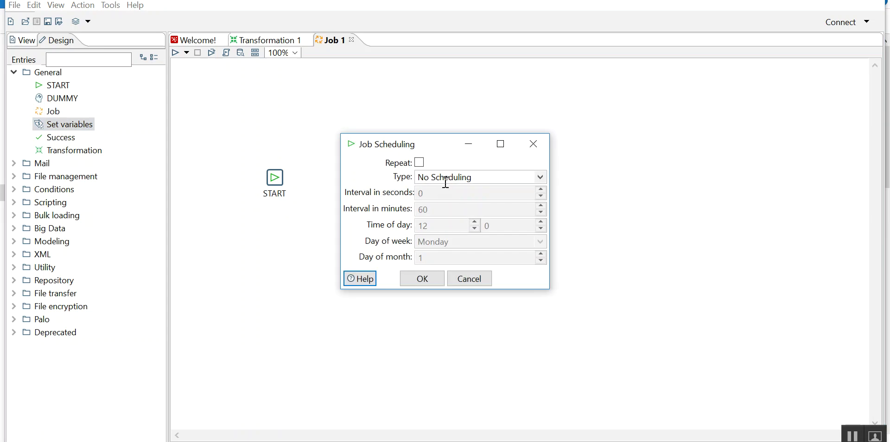
left_click(540, 177)
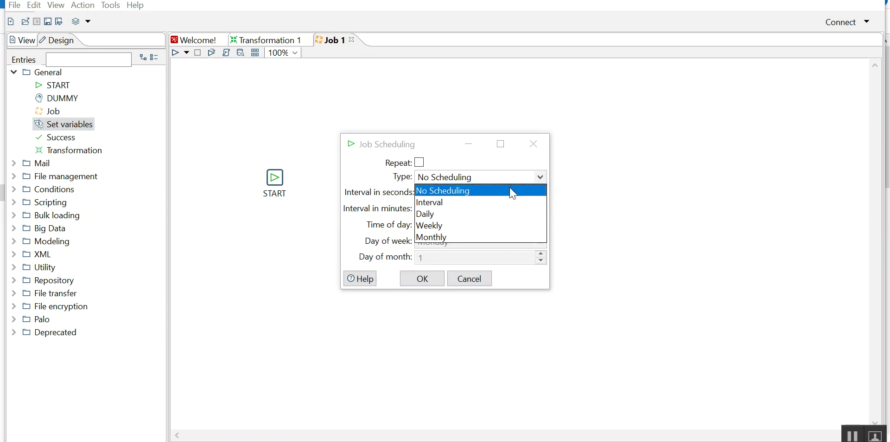
left_click(536, 148)
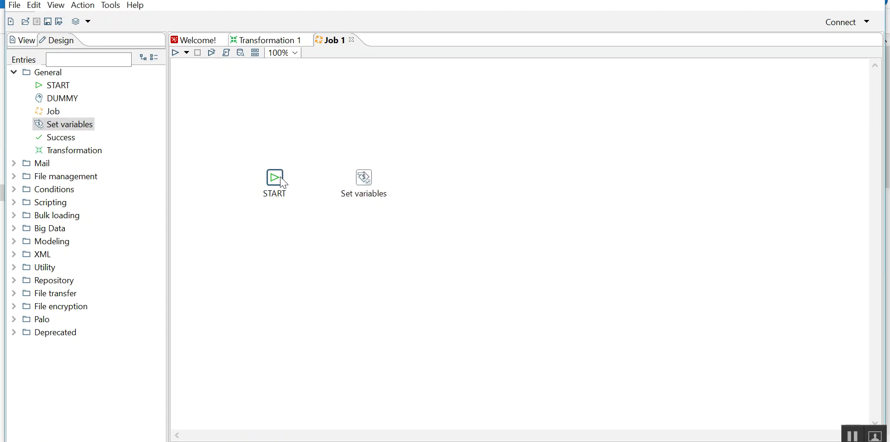
Draw a hop from START to Set variables and place a Job entry to its right
mouse_move(278, 185)
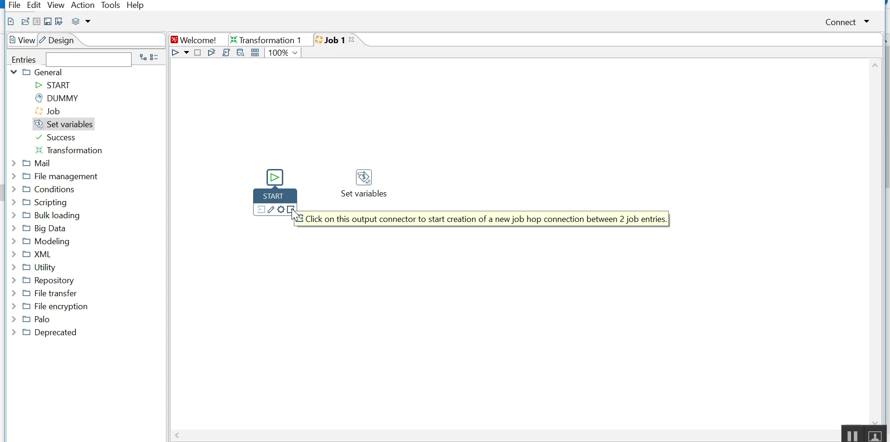
left_click_drag(292, 210, 369, 183)
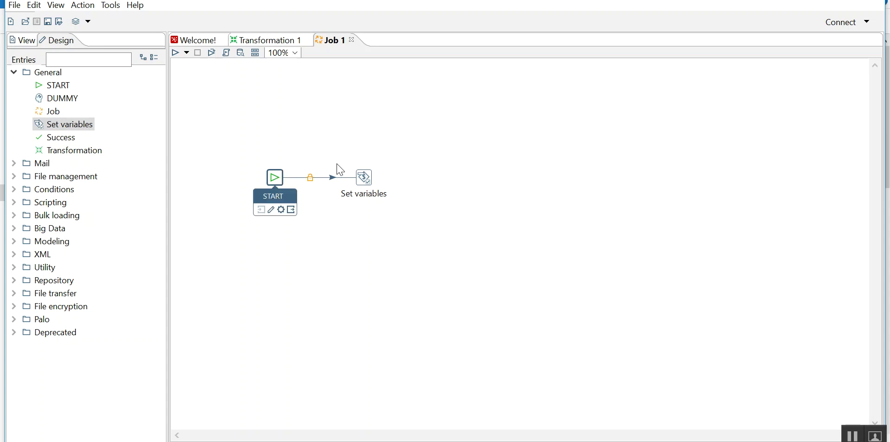
mouse_move(369, 186)
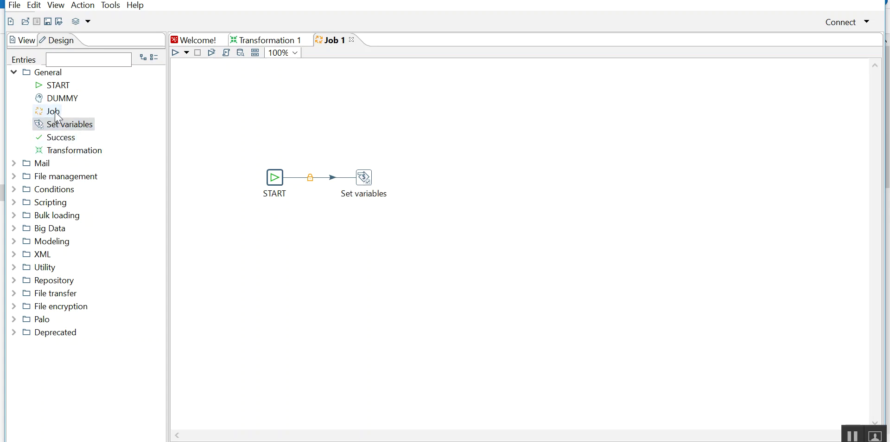
left_click_drag(53, 111, 443, 169)
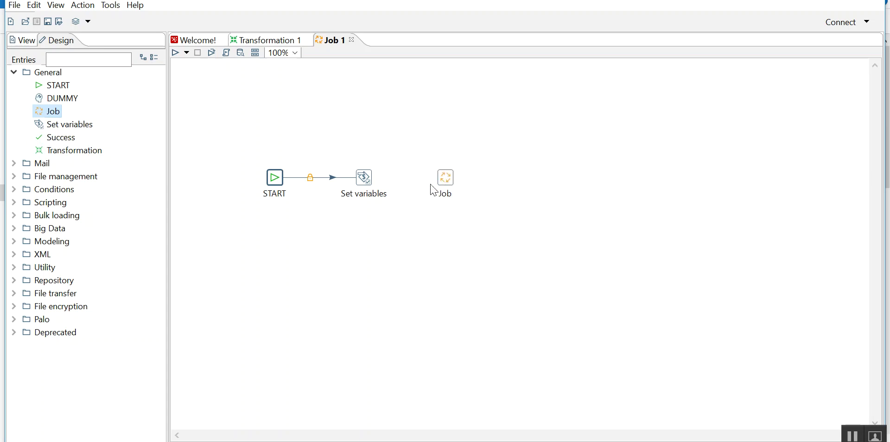
Draw a hop from Set variables to the Job entry
mouse_move(368, 183)
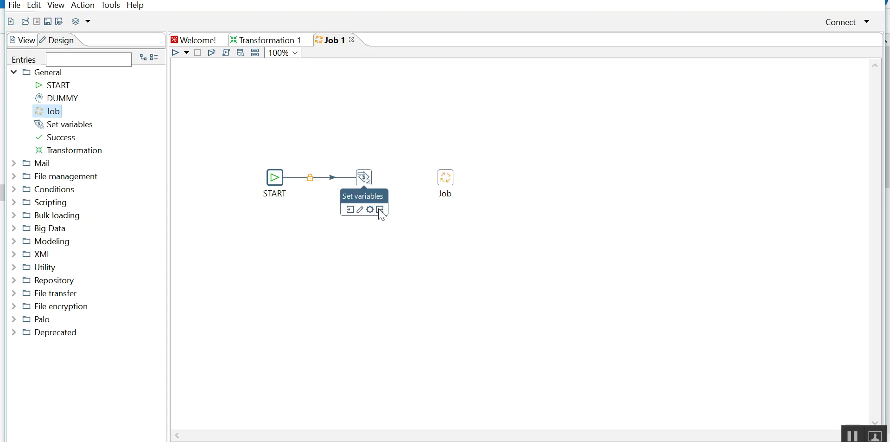
left_click_drag(380, 209, 445, 185)
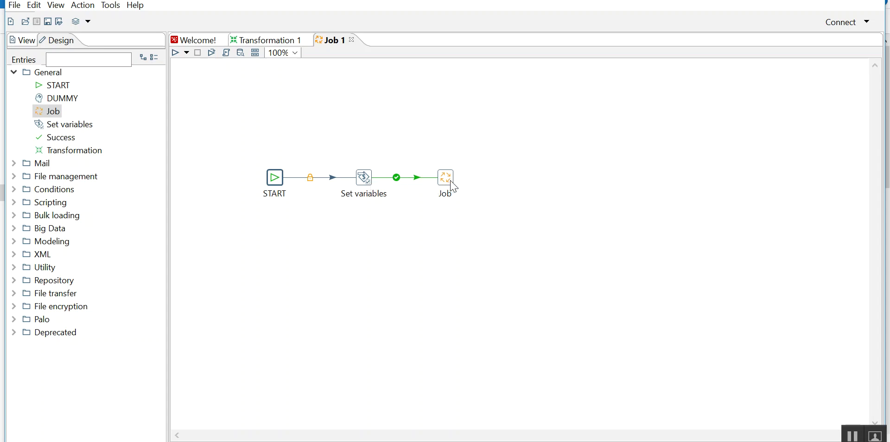
mouse_move(454, 186)
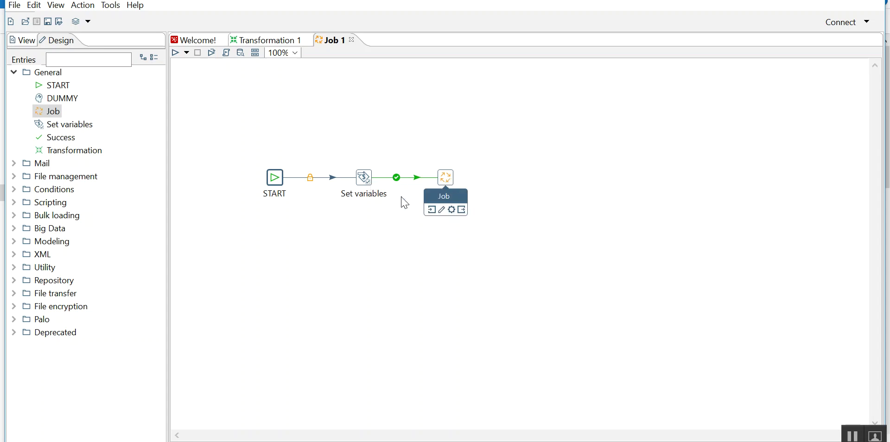
Place a second entry, Job 2, below Job and hop Set variables to it
left_click_drag(52, 113, 335, 202)
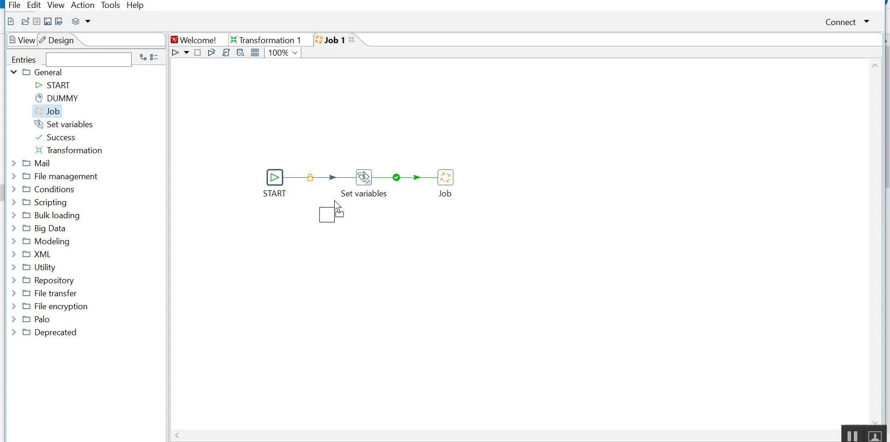
left_click_drag(437, 217, 438, 214)
mouse_move(385, 207)
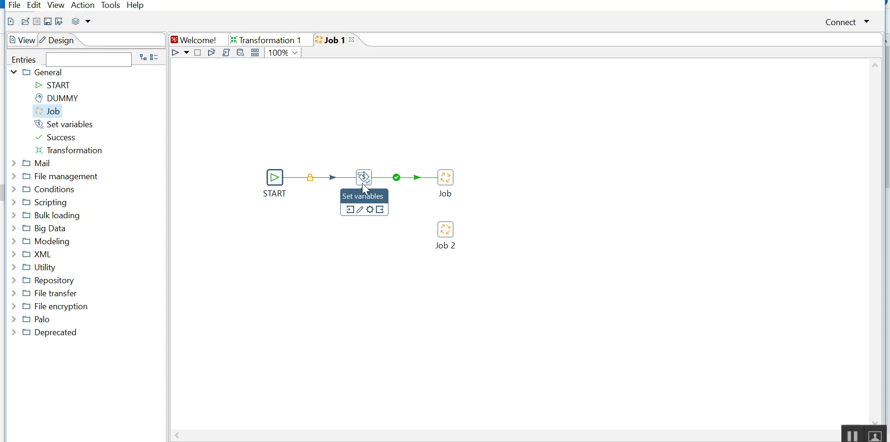
left_click_drag(381, 209, 445, 231)
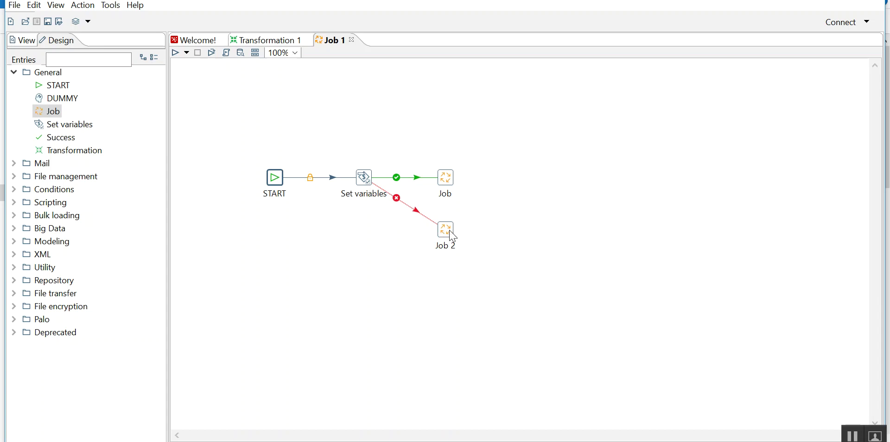
left_click_drag(437, 213, 434, 271)
Make the Set variables to Job hop unconditional and move Job farther right
mouse_move(366, 186)
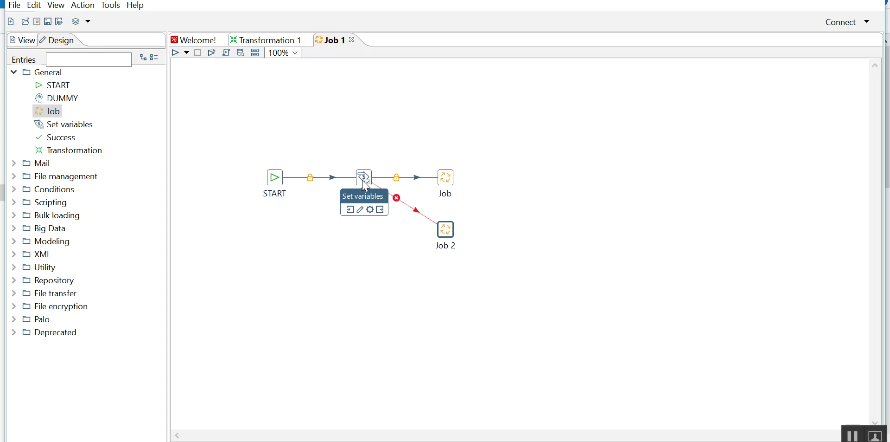
left_click(446, 178)
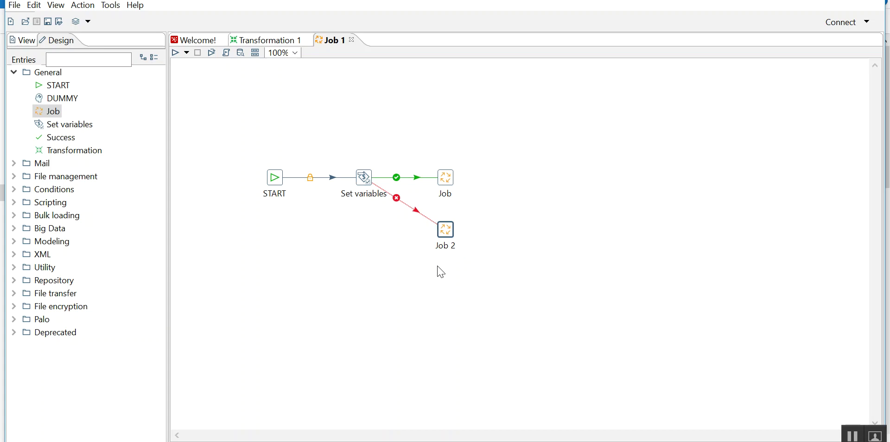
left_click(397, 177)
left_click(397, 178)
left_click_drag(453, 190, 499, 191)
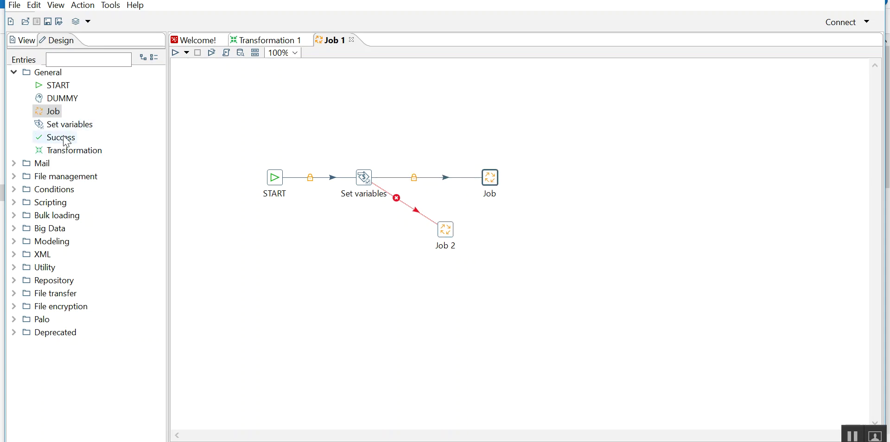
left_click_drag(65, 99, 417, 155)
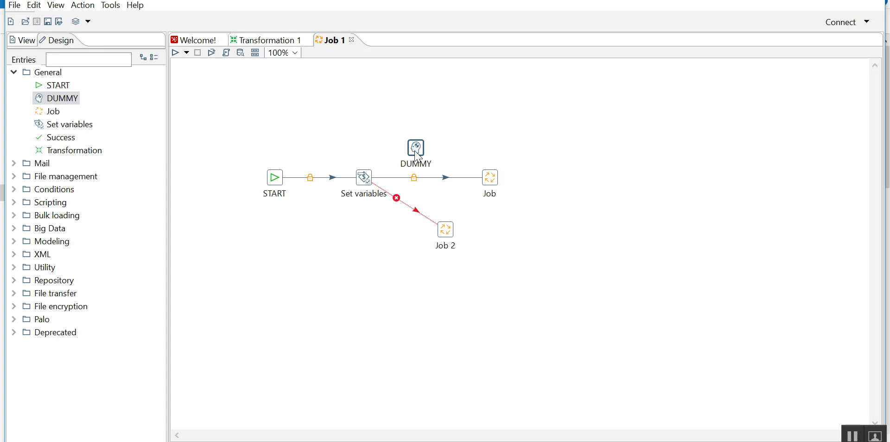
left_click_drag(418, 155, 434, 186)
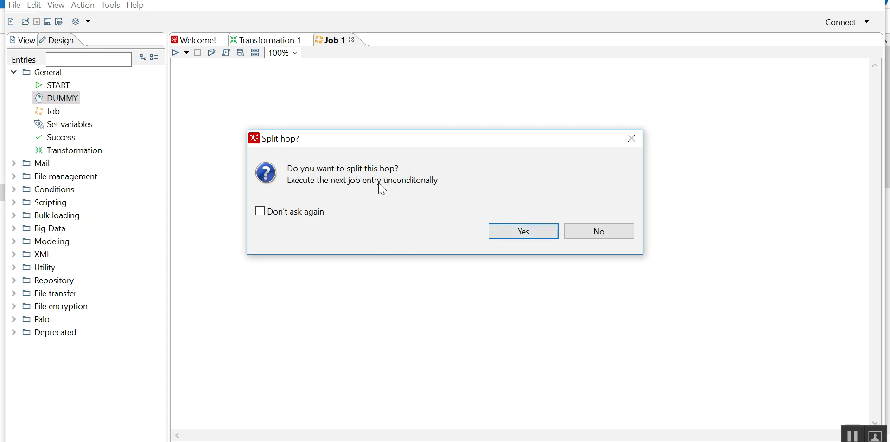
left_click(521, 232)
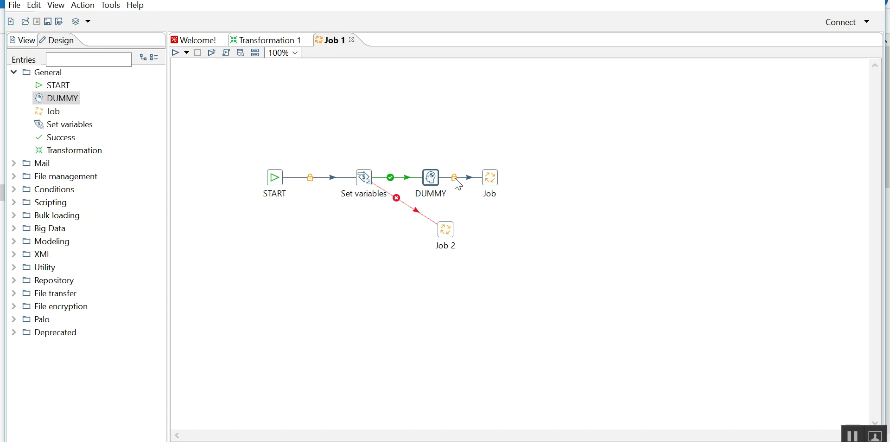
left_click_drag(432, 178, 419, 135)
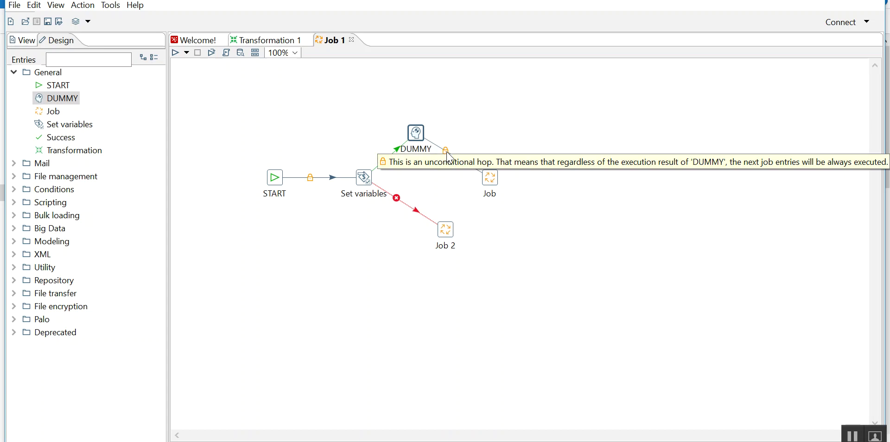
mouse_move(494, 184)
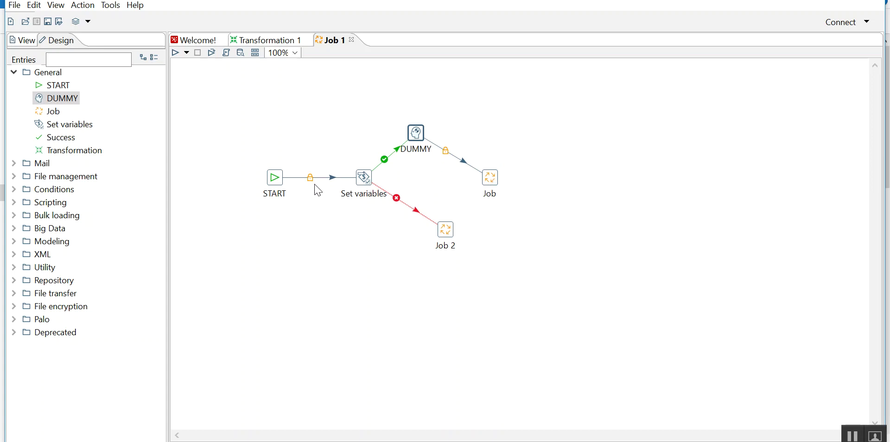
Add a canvas note: lock means always continue, red means failure, green means success
right_click(548, 121)
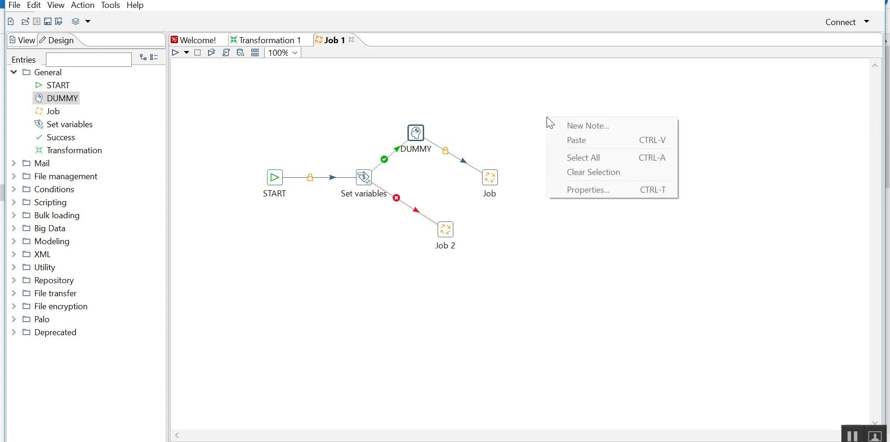
left_click(553, 123)
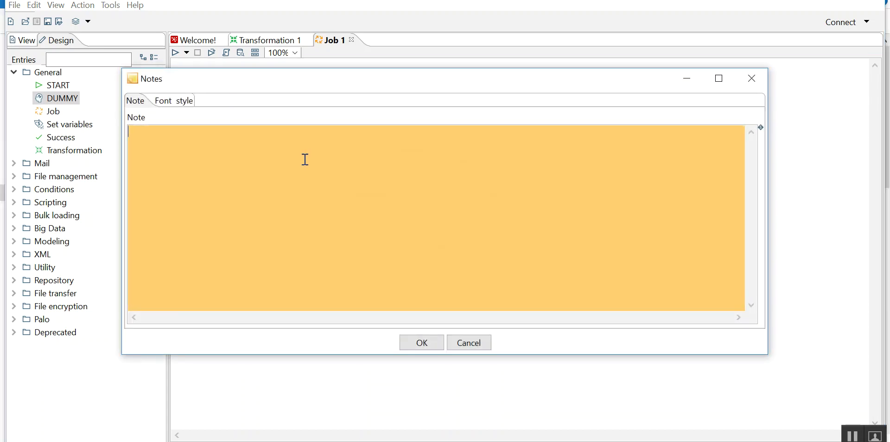
type("Lock")
type("-> Red-> means ")
type("failure")
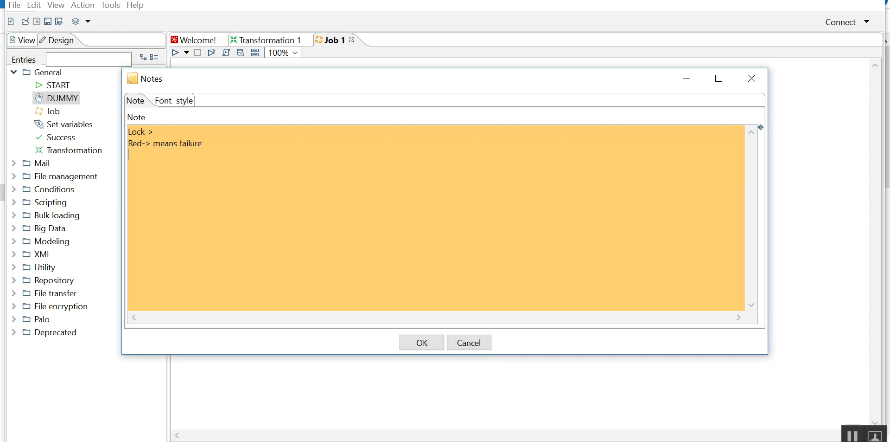
type(" Green ")
type("-> Succe")
type("ans ")
type("it will go to")
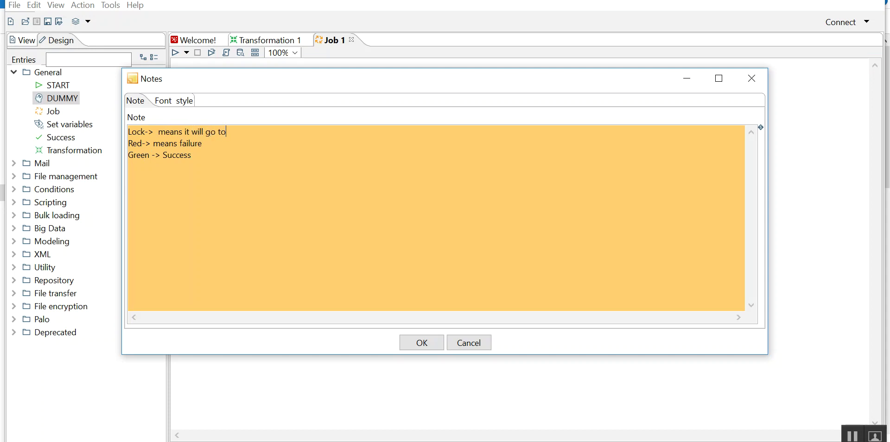
type(" next component irrespect")
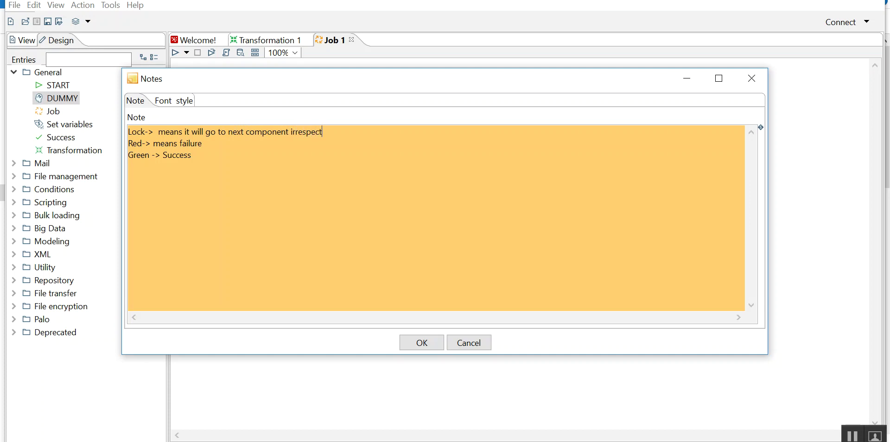
type("ive of fau")
type("lure or success.")
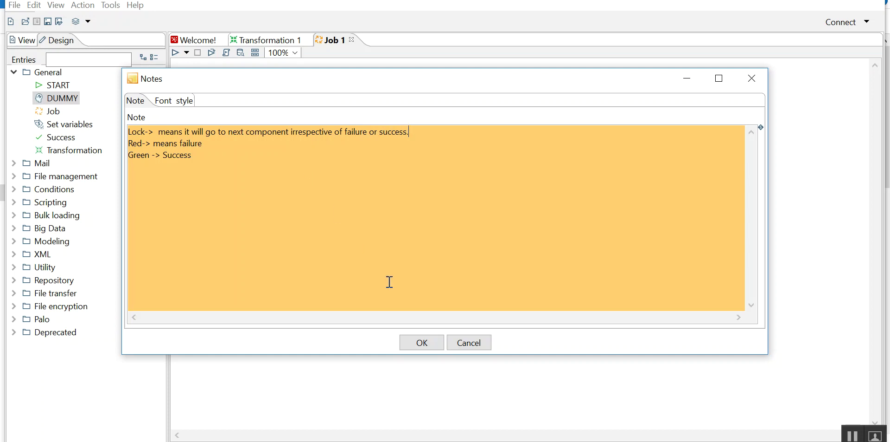
left_click(421, 343)
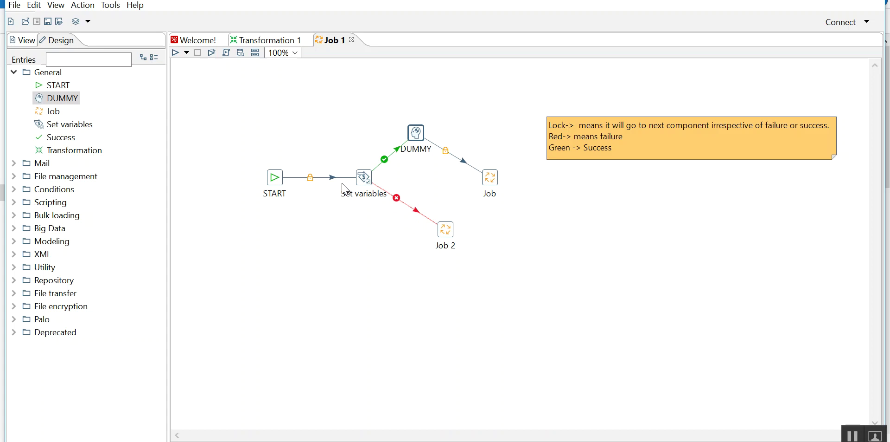
right_click(311, 179)
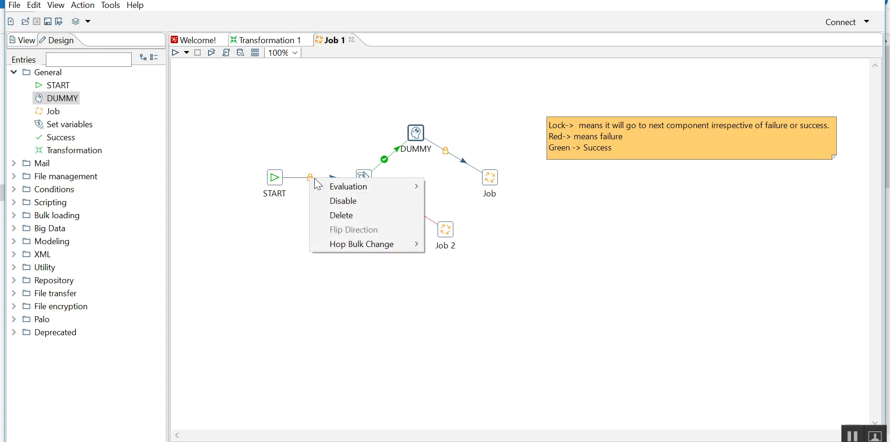
Disable the hops downstream of START, then re-enable them with Enable Downstream
mouse_move(356, 250)
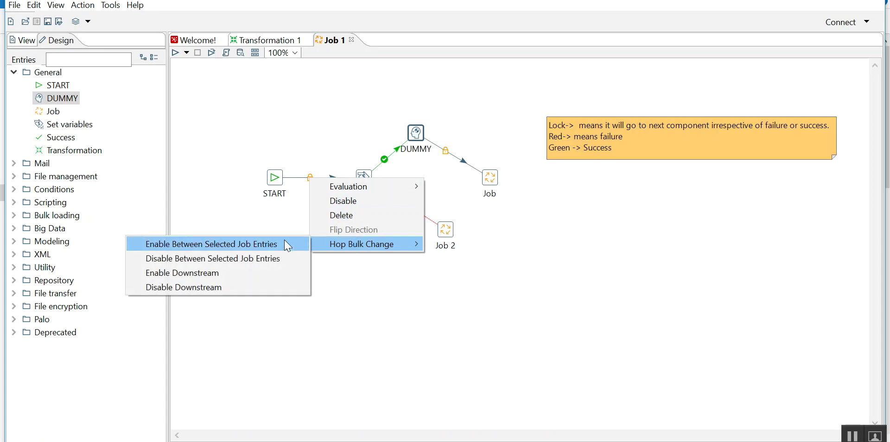
left_click(224, 287)
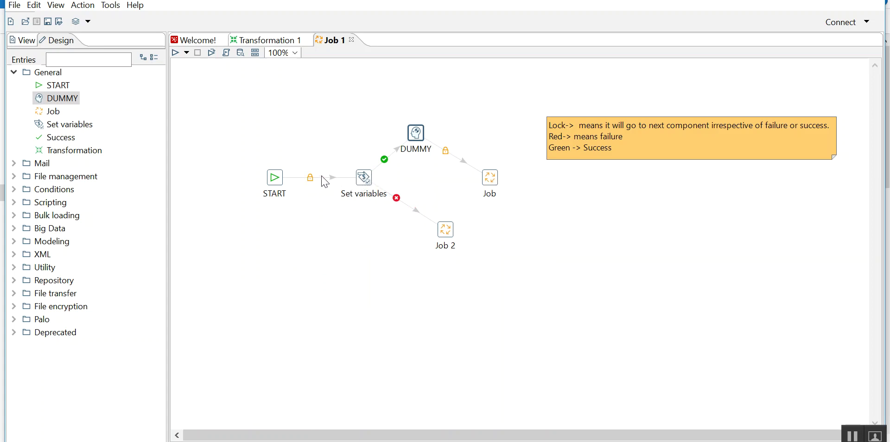
mouse_move(325, 182)
right_click(305, 177)
mouse_move(341, 247)
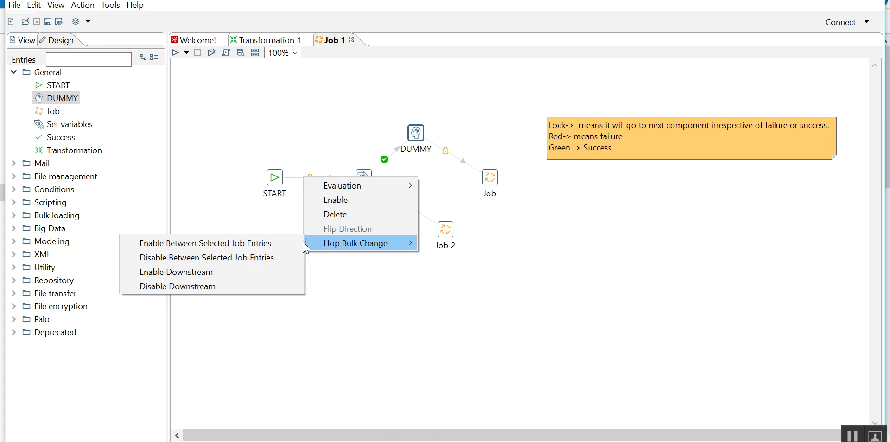
left_click(216, 277)
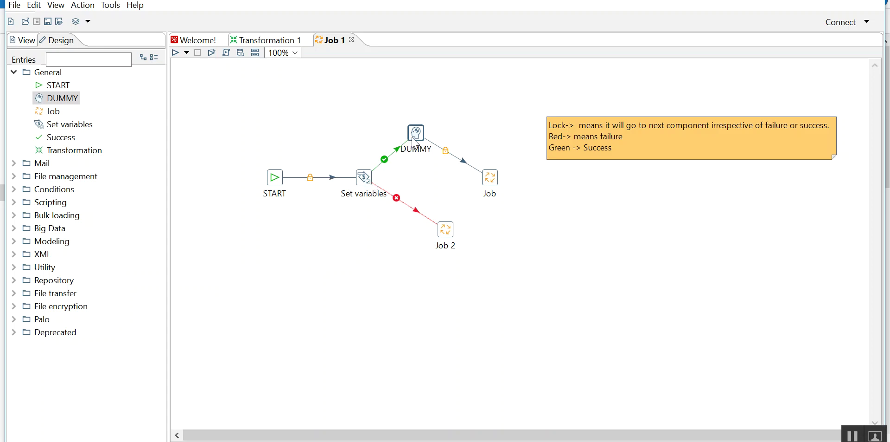
Delete the hop from START to Set variables
mouse_move(492, 182)
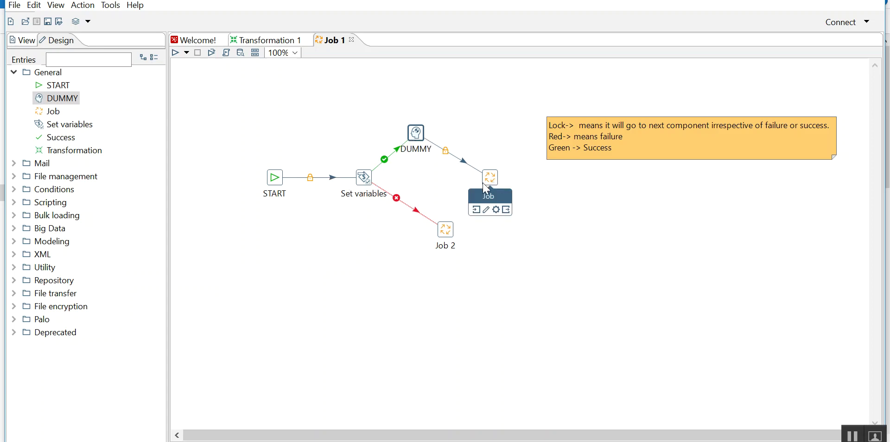
right_click(306, 178)
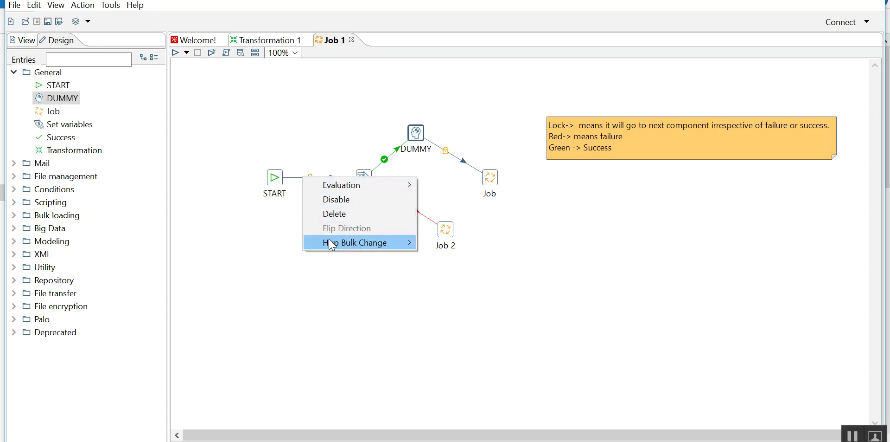
mouse_move(330, 241)
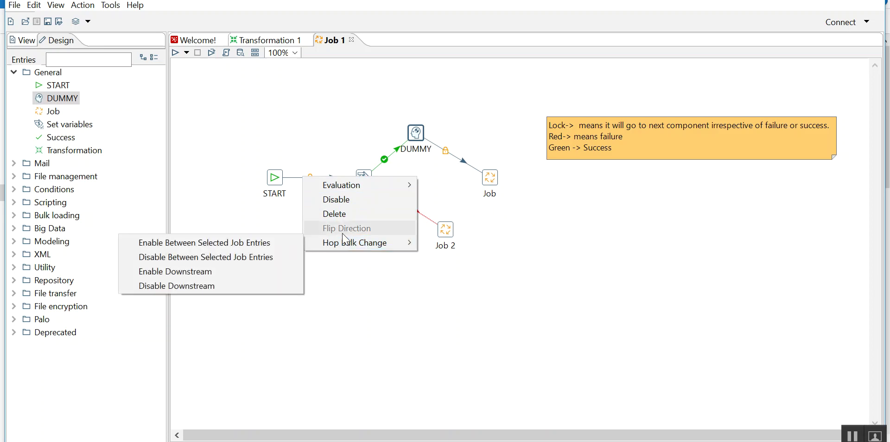
left_click(344, 214)
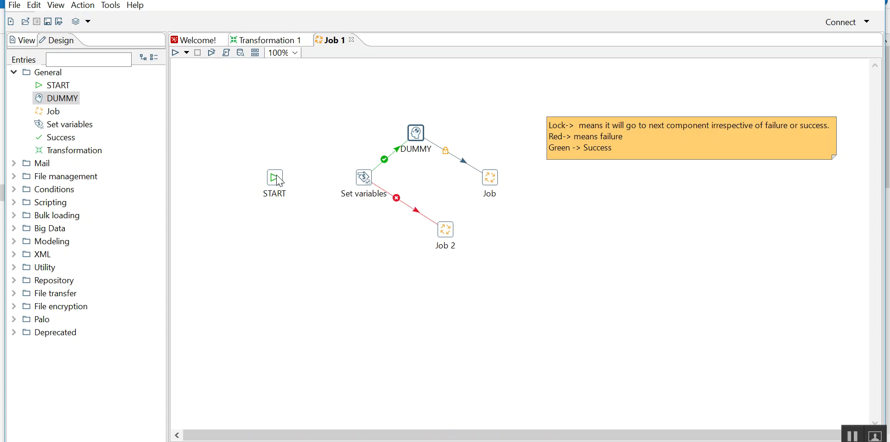
Redraw the START to Set variables hop, then disable and re-enable it
mouse_move(277, 180)
left_click_drag(293, 215, 364, 180)
right_click(311, 176)
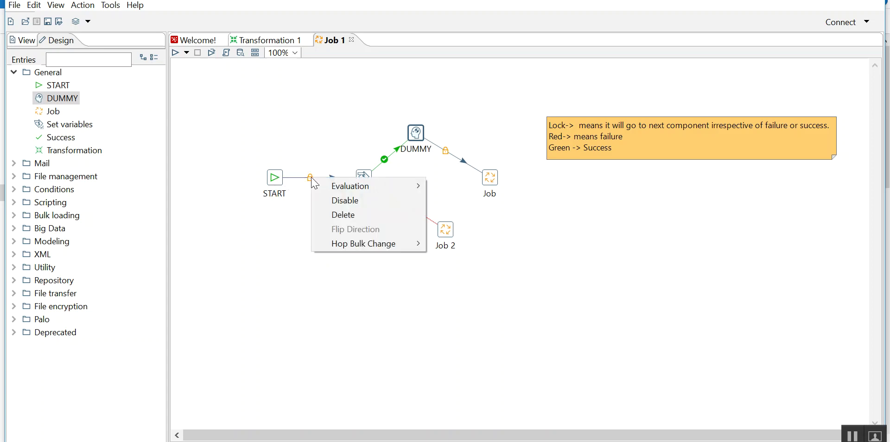
left_click(333, 200)
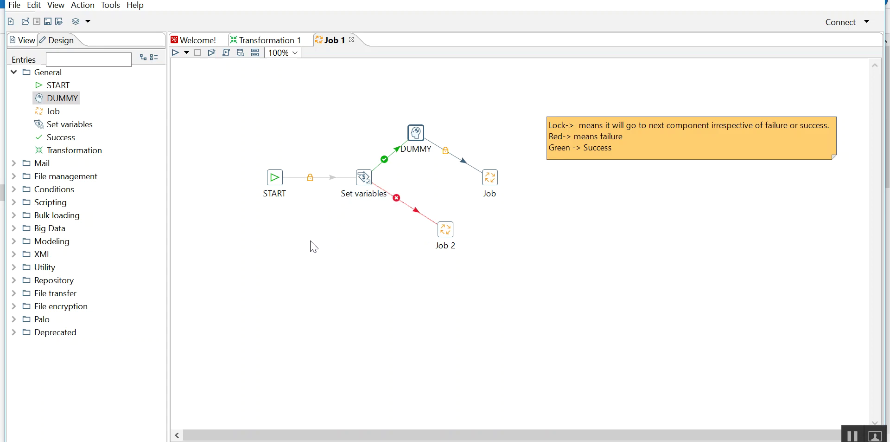
right_click(316, 177)
left_click(338, 203)
Append 'Enabled , disabled, enable the downstream hops, disable the downstream hops' to the note
double_click(650, 136)
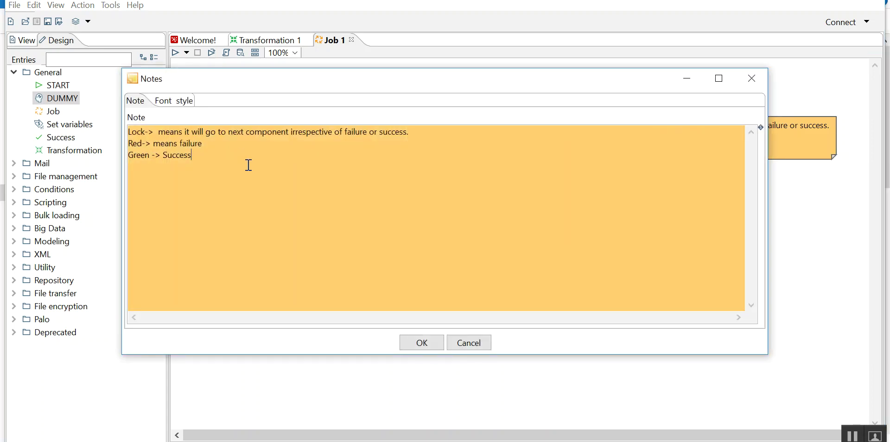
type("ENable")
key("BackSpace")
key("BackSpace")
key("BackSpace")
type("nabled , disabled, enable")
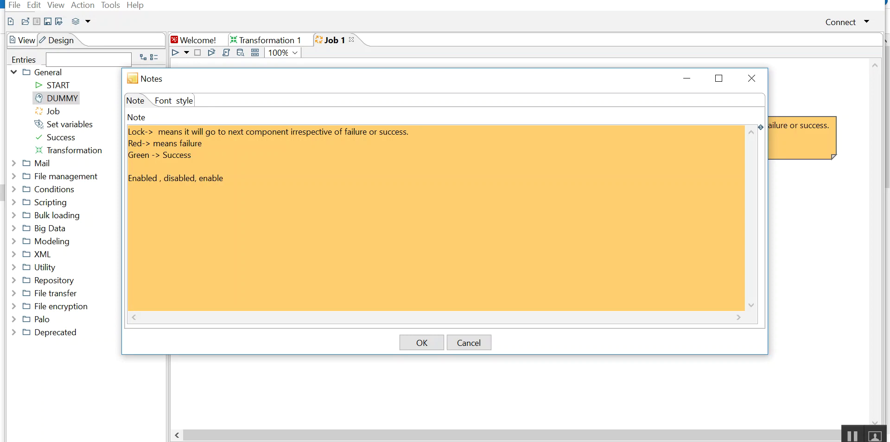
type(" the downstream, disable the ")
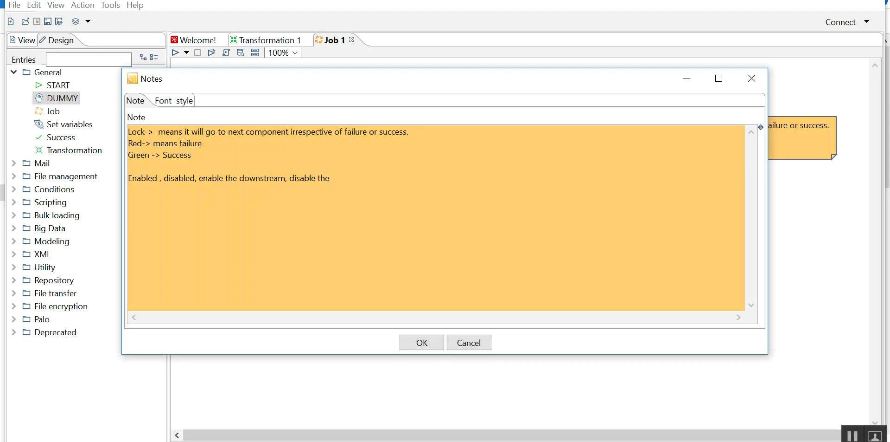
type("downstream hops")
left_click(287, 178)
type("hops")
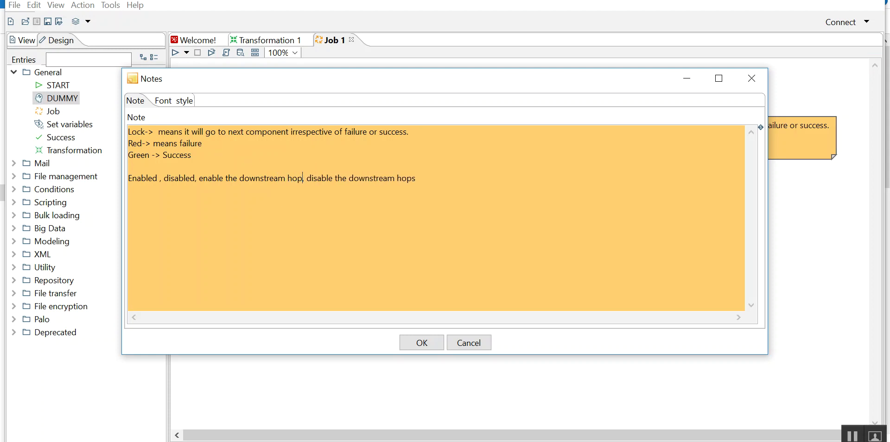
left_click(422, 343)
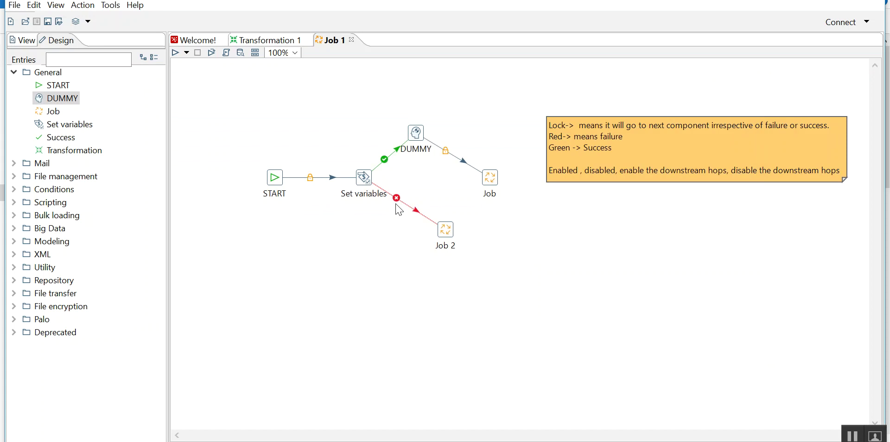
Disable the START to Set variables hop, then enable it again
right_click(314, 177)
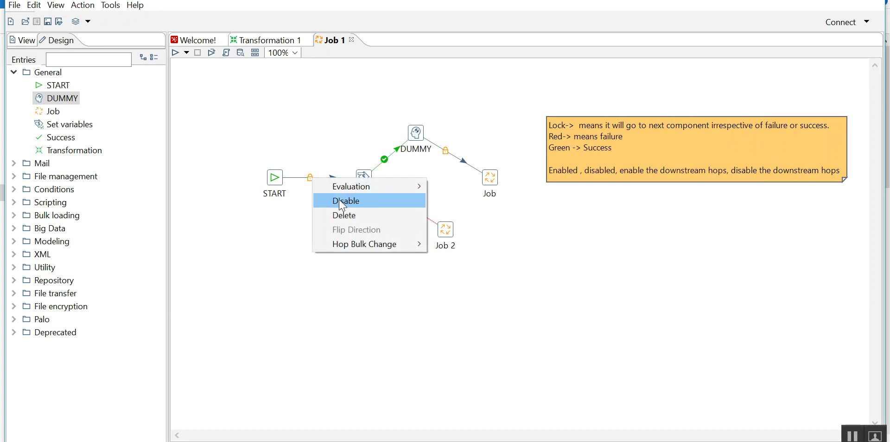
left_click(343, 204)
right_click(312, 178)
left_click(320, 198)
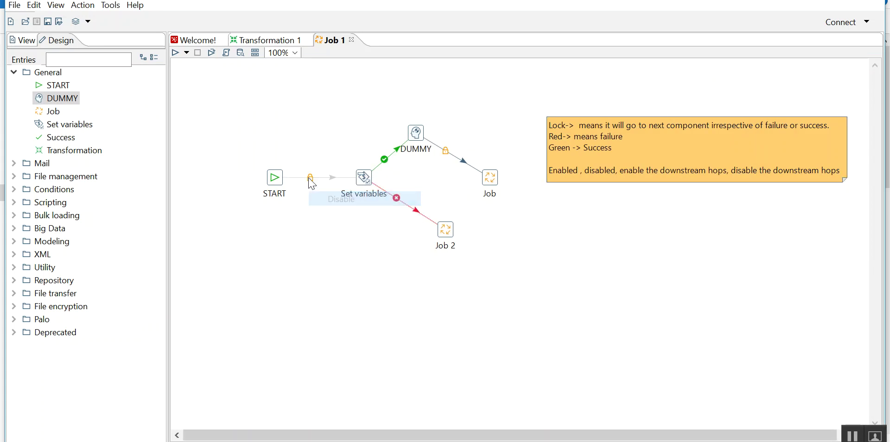
right_click(299, 176)
right_click(300, 177)
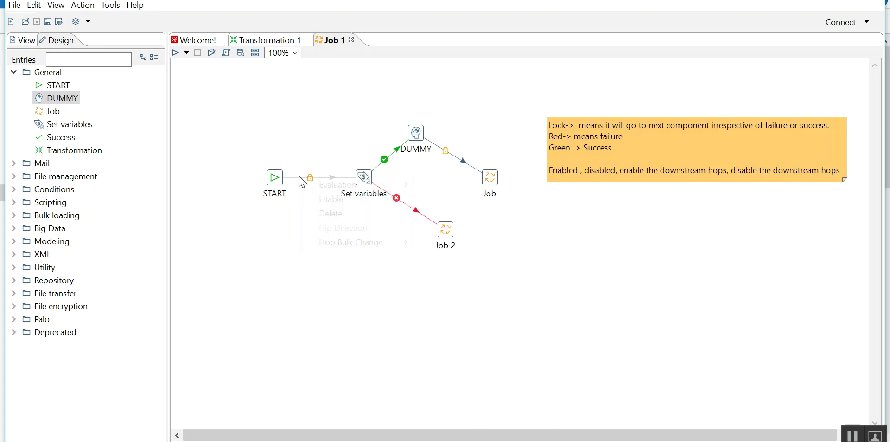
left_click(325, 199)
Apply Hop Bulk Change > Disable Downstream to the hops after START
right_click(322, 177)
mouse_move(360, 243)
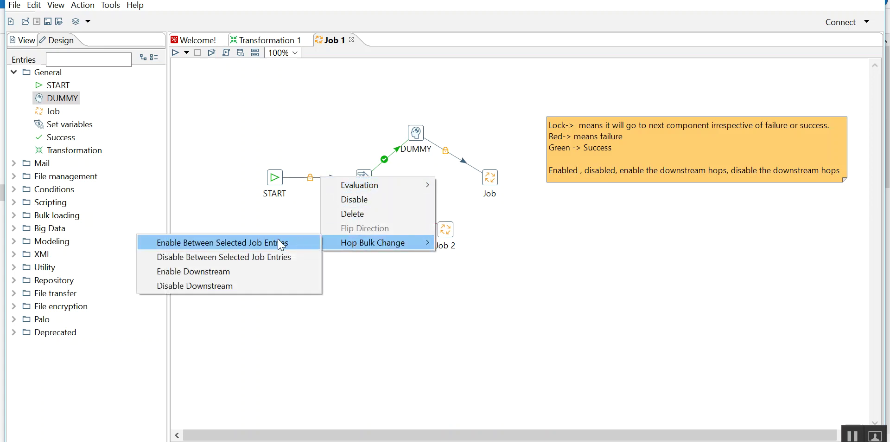
left_click(251, 285)
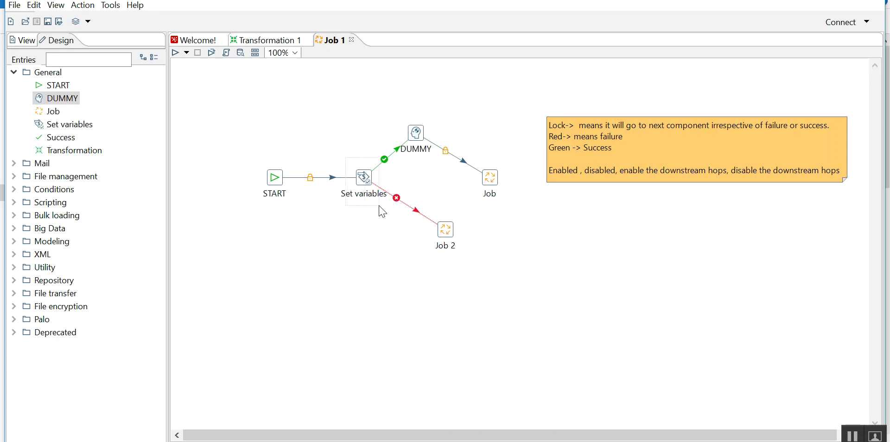
left_click(76, 58)
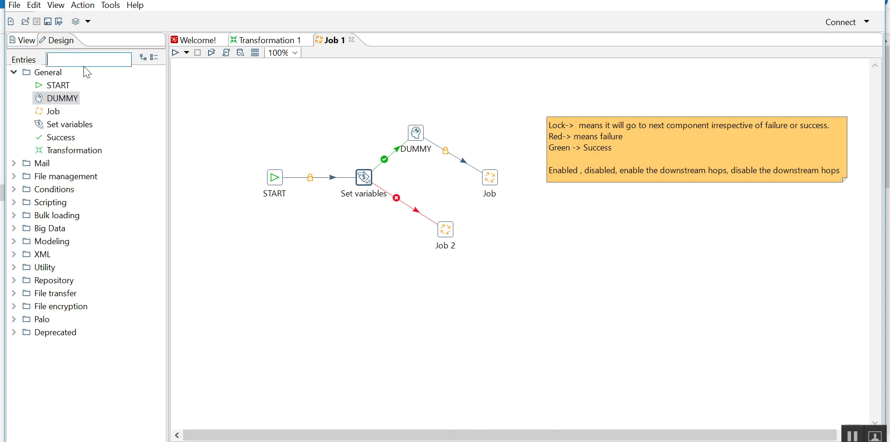
Add a Filter rows step to the Transformation 1 canvas
left_click(267, 41)
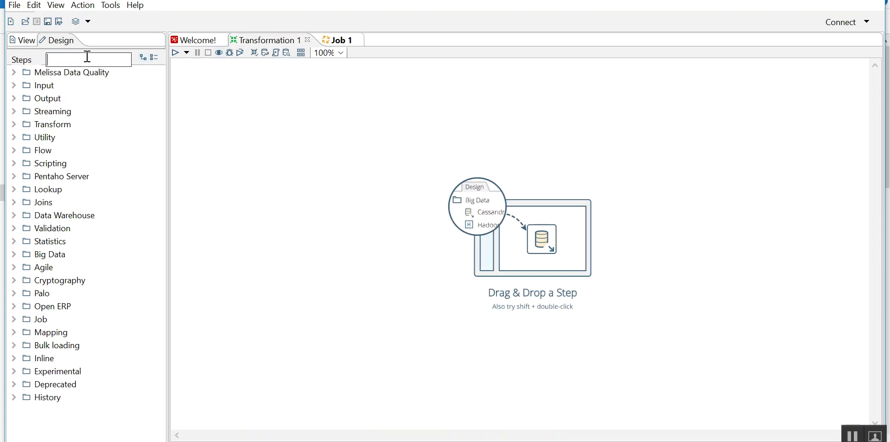
type("fil")
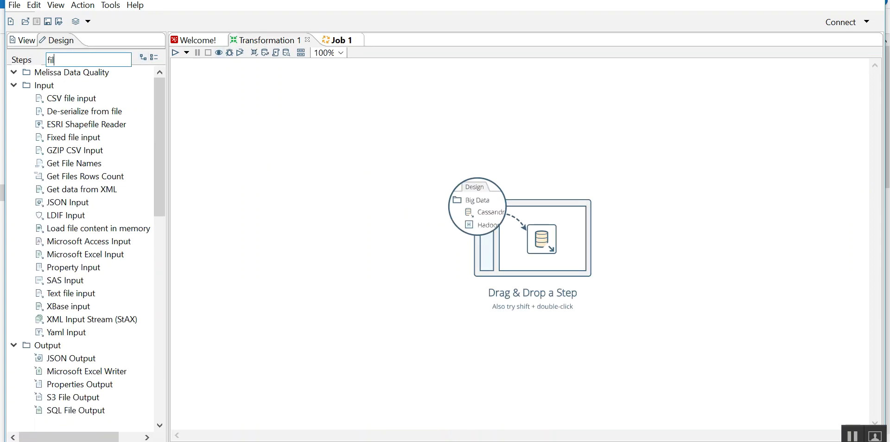
type("ter")
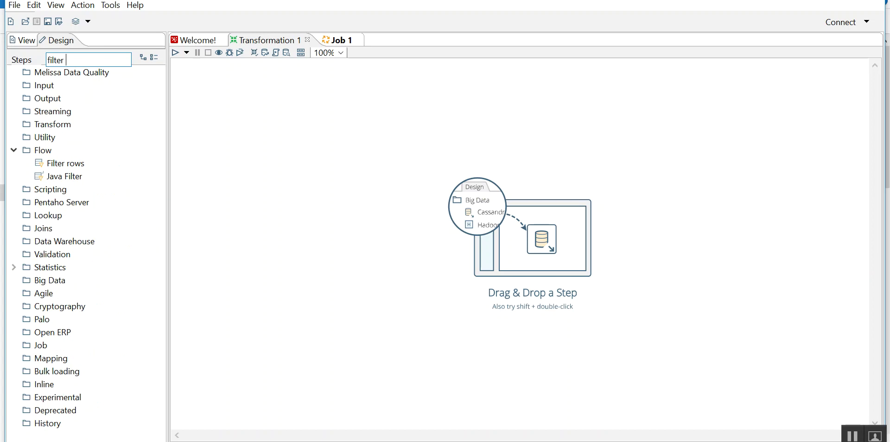
left_click_drag(70, 164, 369, 174)
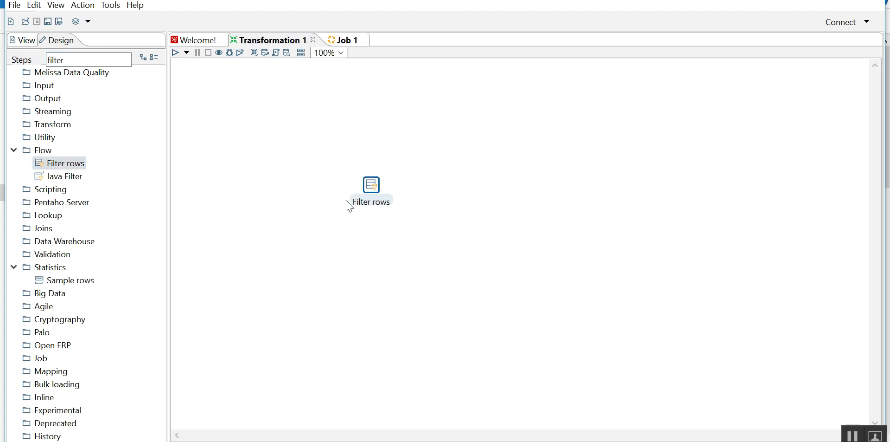
Add two Dummy (do nothing) steps right of Filter rows, then open the Filter rows settings
double_click(58, 60)
type("d")
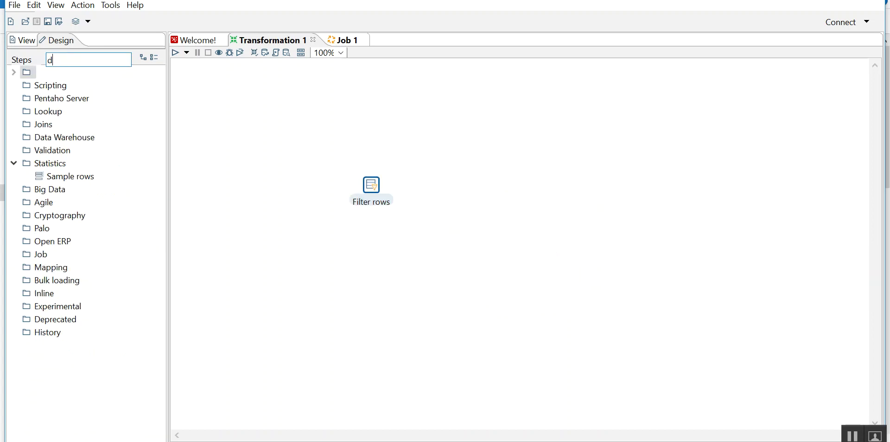
type("ummy")
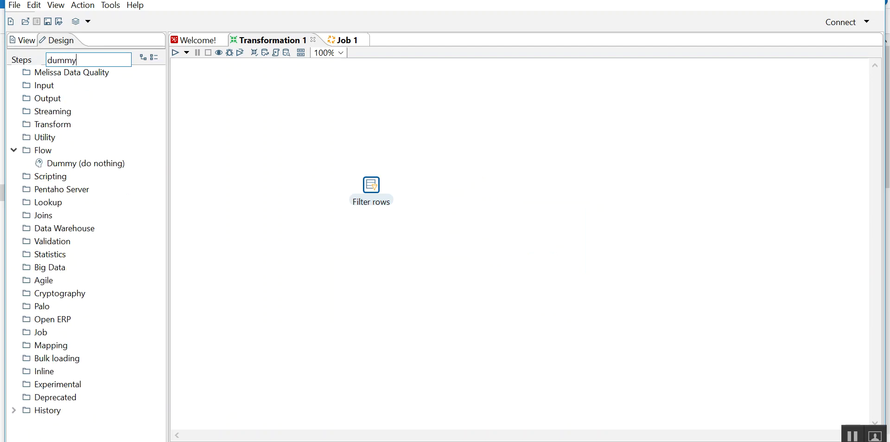
left_click_drag(77, 163, 475, 98)
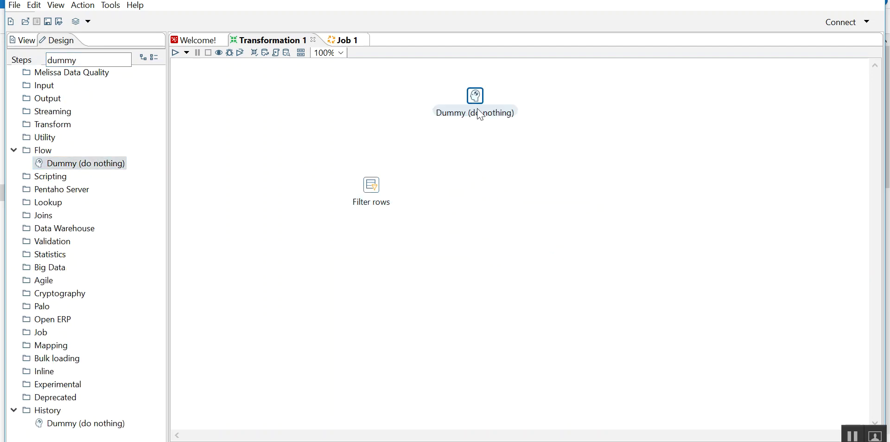
key("ctrl+c")
key("ctrl+v")
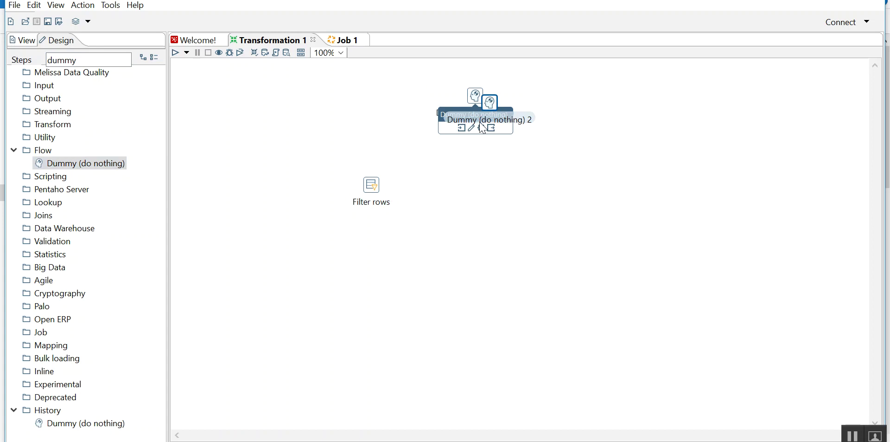
left_click_drag(490, 102, 483, 229)
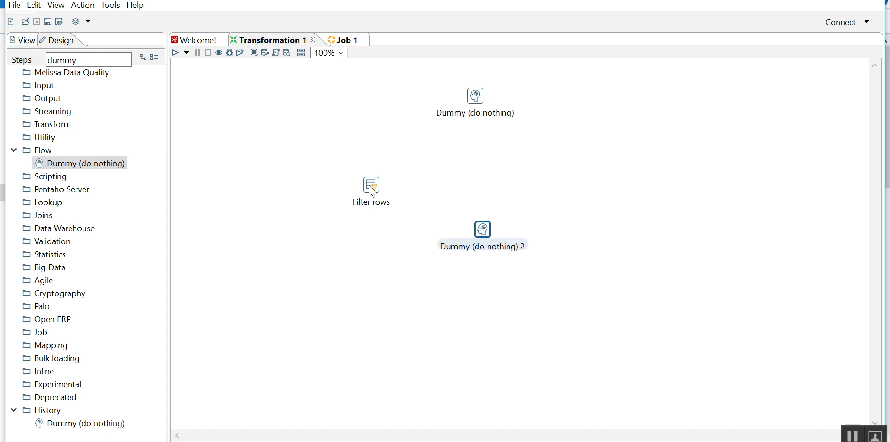
double_click(373, 190)
left_click(34, 87)
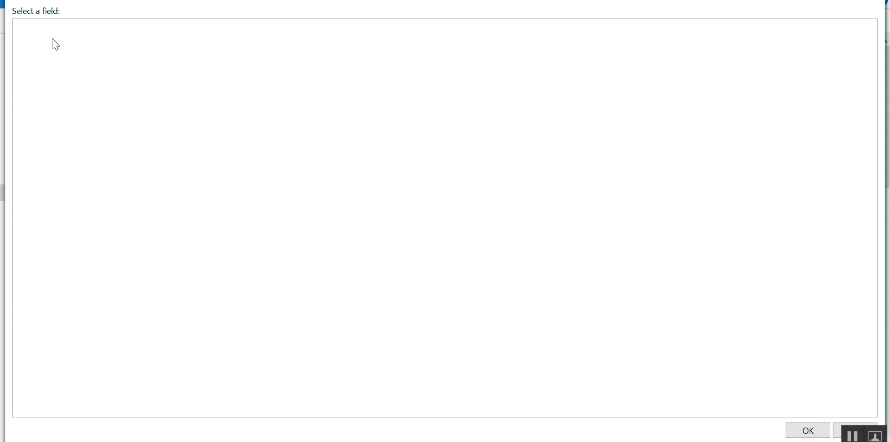
Close the Filter rows settings without defining a condition
key("Escape")
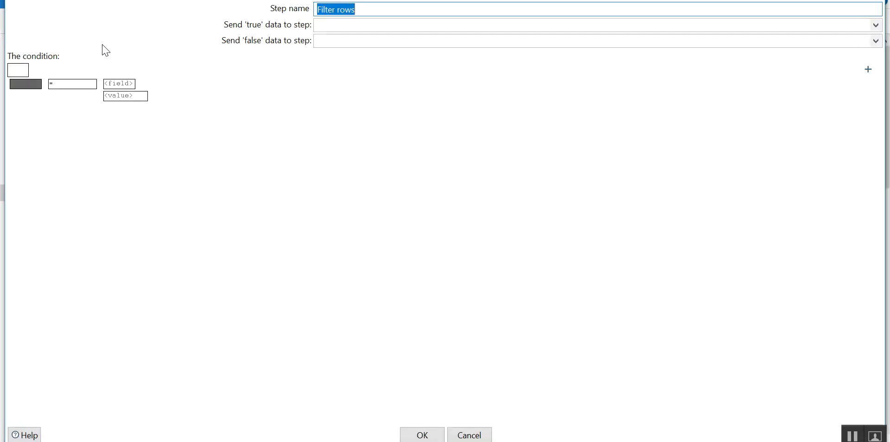
left_click(111, 85)
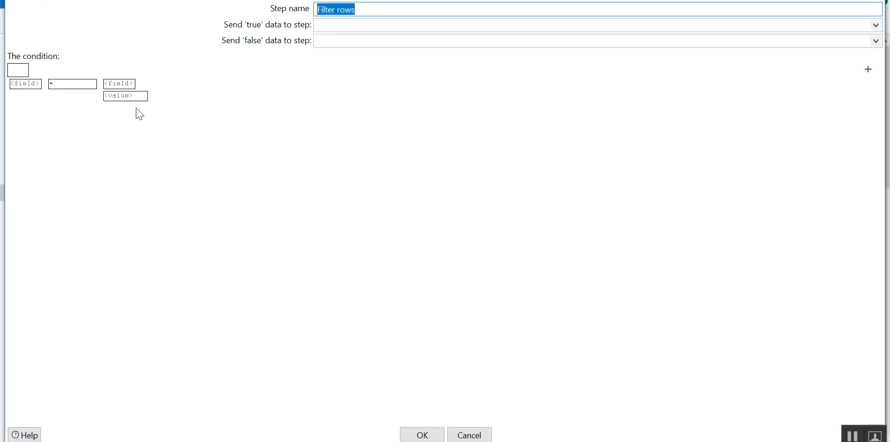
left_click(132, 96)
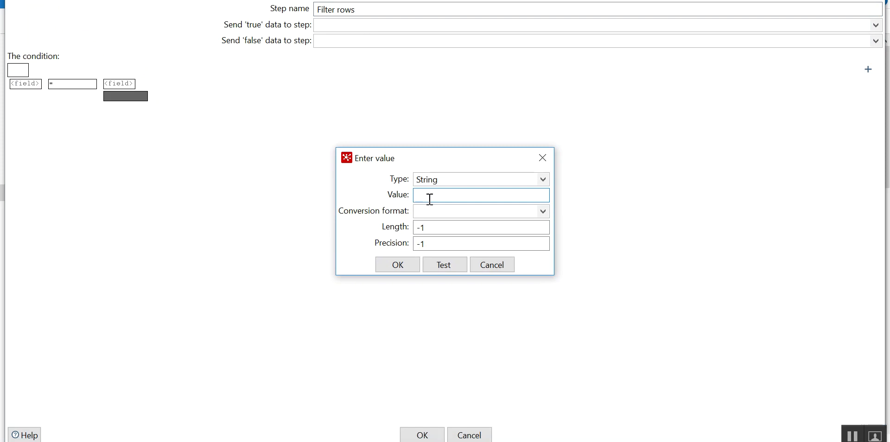
key("Escape")
key("Escape")
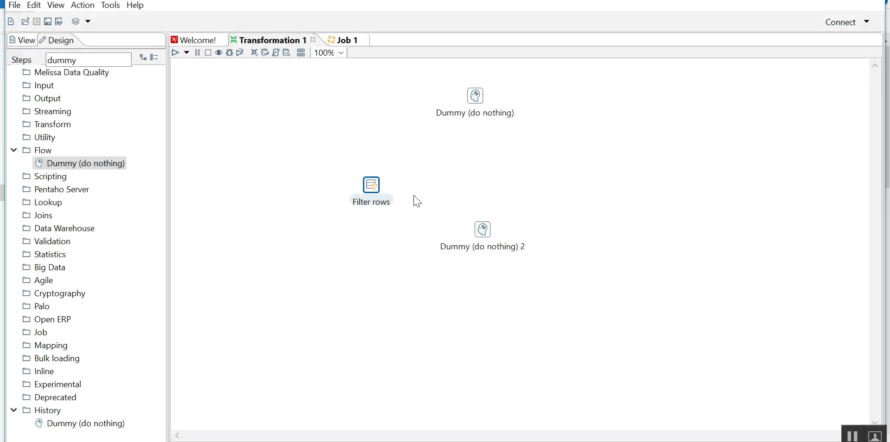
Connect Filter rows to Dummy (do nothing) as the TRUE-result hop, retrying after an error
mouse_move(382, 201)
left_click_drag(386, 216, 474, 100)
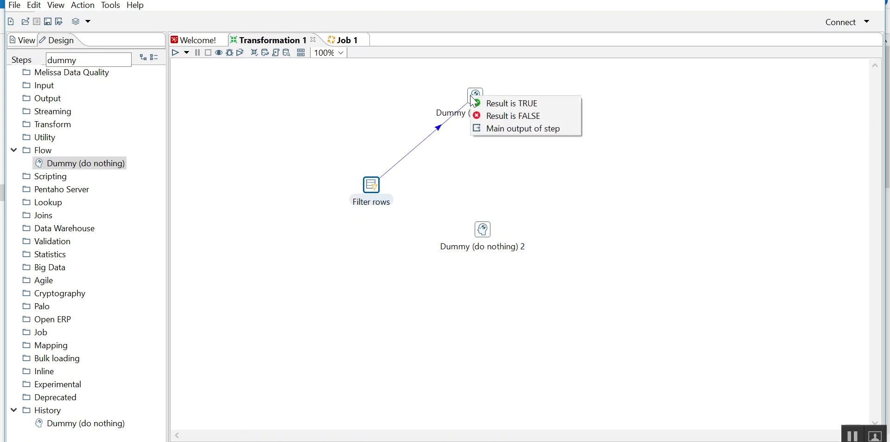
left_click(496, 103)
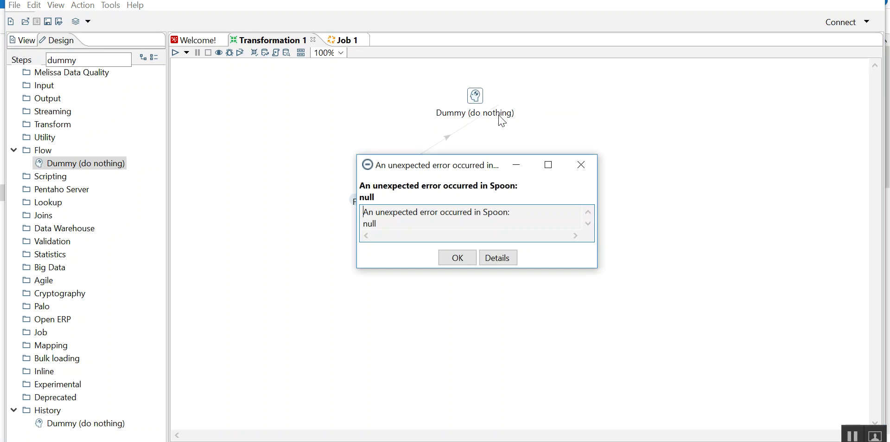
left_click(474, 256)
left_click(506, 320)
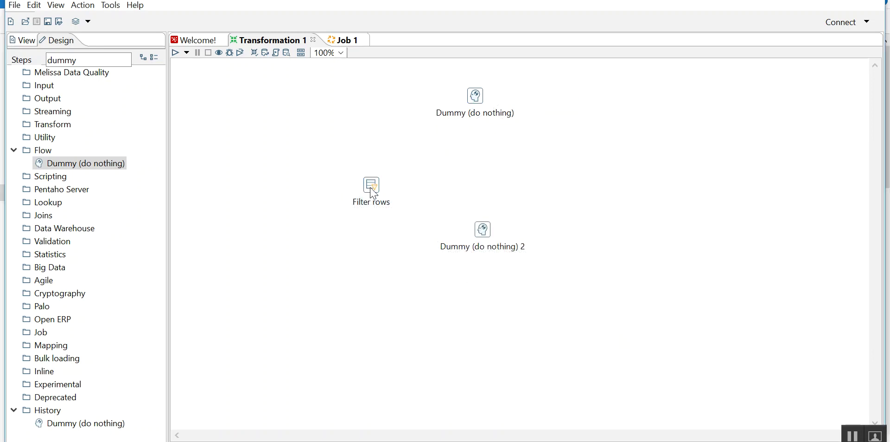
mouse_move(373, 194)
left_click_drag(384, 216, 475, 96)
mouse_move(377, 186)
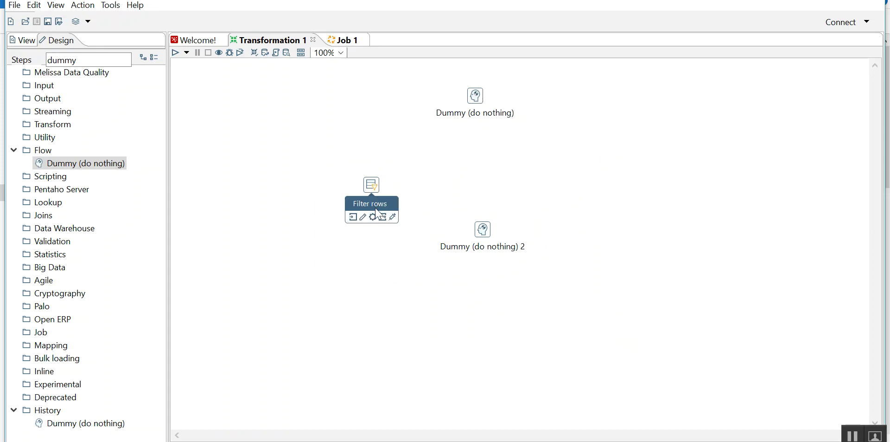
left_click_drag(383, 218, 475, 98)
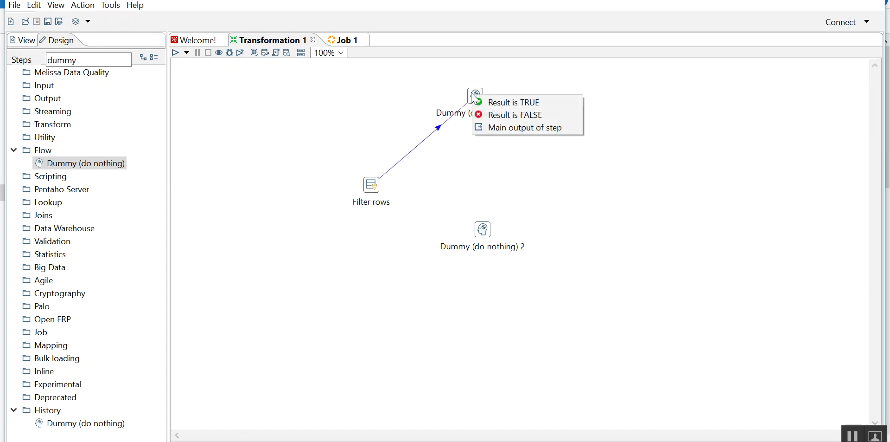
left_click(500, 100)
Connect Filter rows to Dummy (do nothing) 2 as the FALSE-result hop
mouse_move(378, 188)
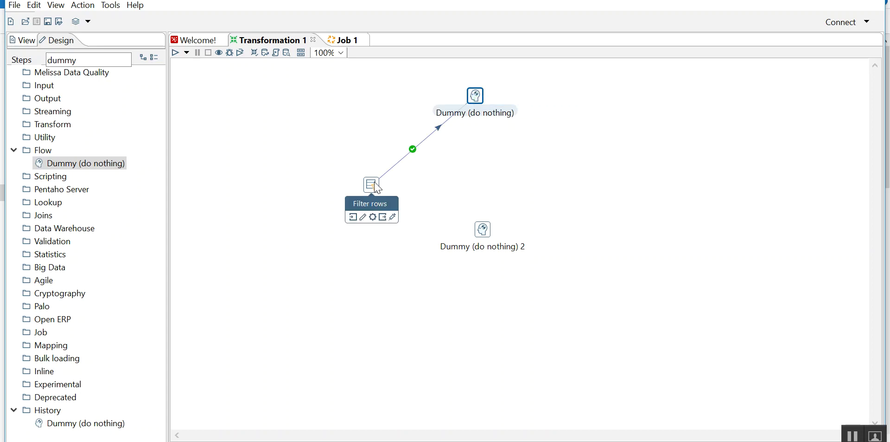
left_click_drag(383, 217, 482, 231)
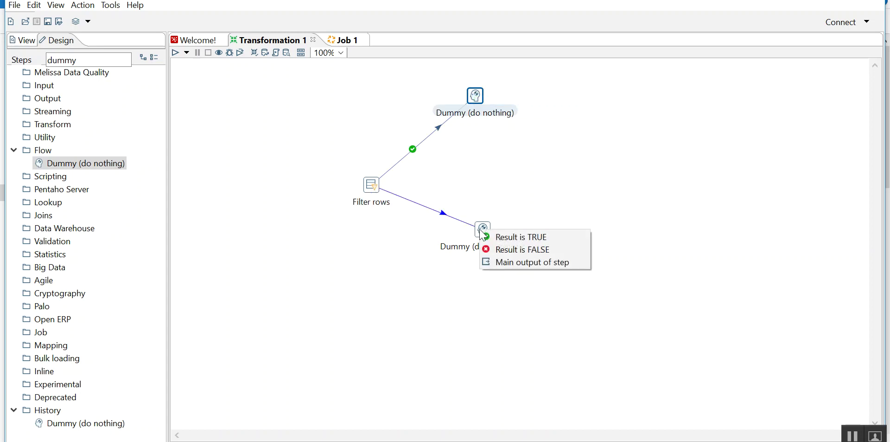
left_click(492, 249)
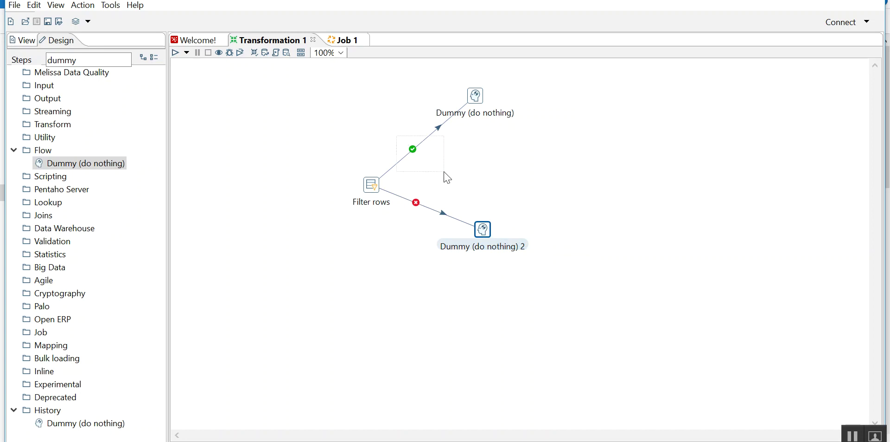
left_click_drag(409, 192, 434, 225)
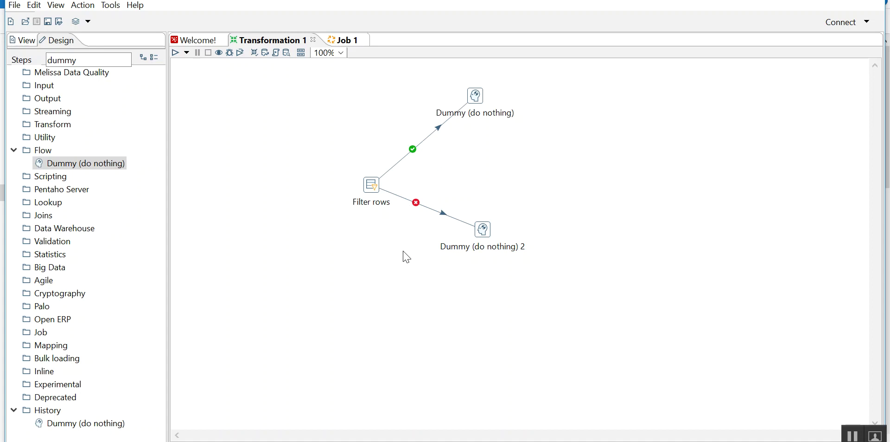
double_click(93, 59)
Add Table output and Table input steps below the filter branch, with Table input hopped to Table output
type("ta")
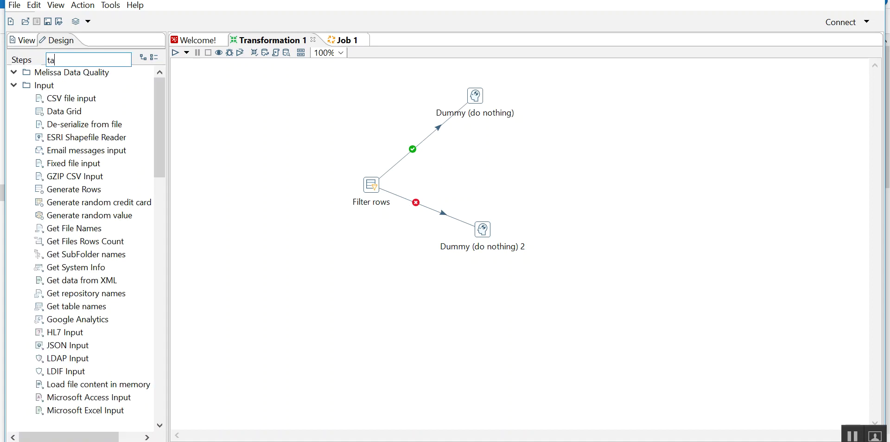
type("ble")
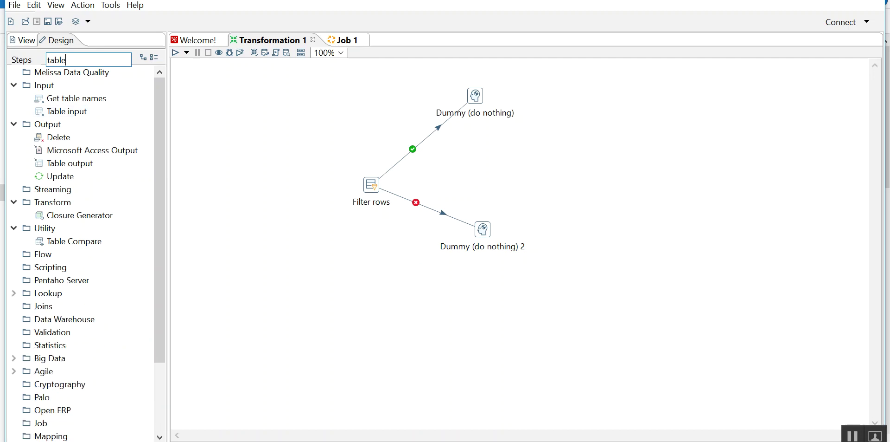
type(" output")
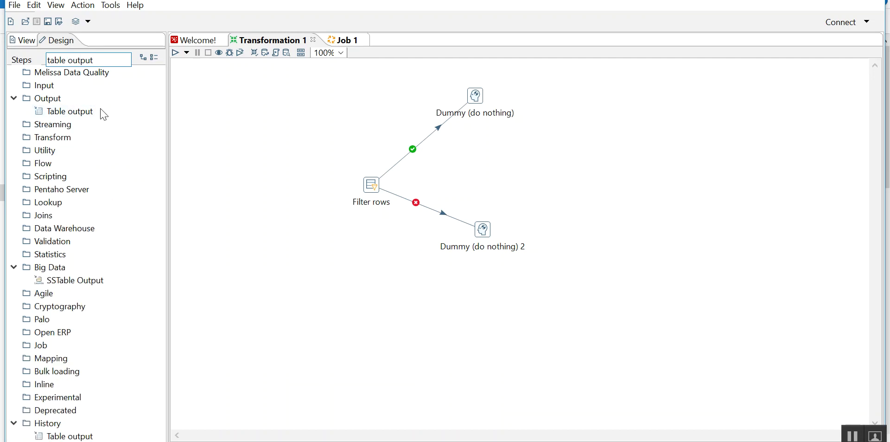
left_click_drag(102, 111, 436, 297)
left_click_drag(95, 61, 24, 59)
type("t")
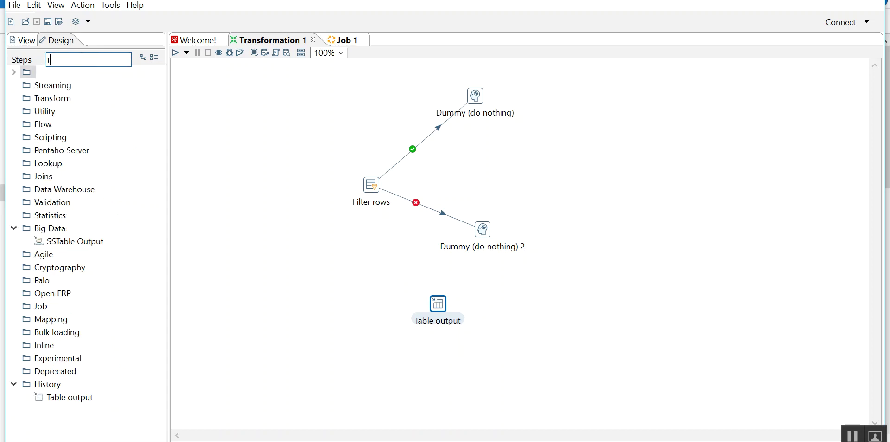
type("able input")
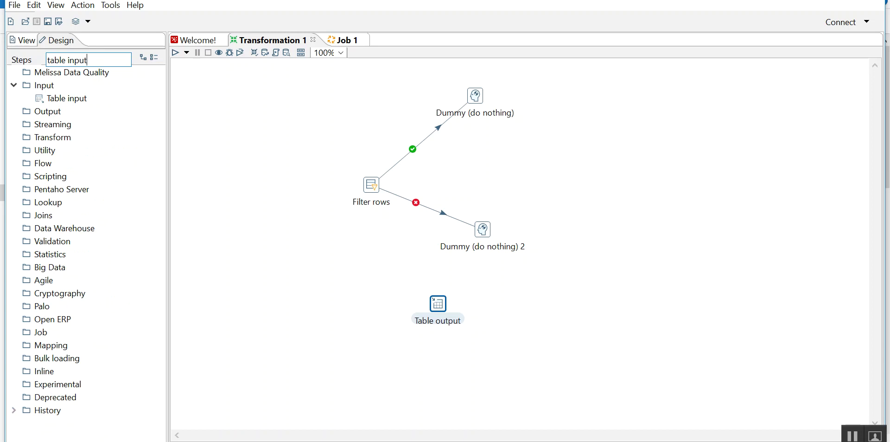
left_click_drag(65, 97, 289, 293)
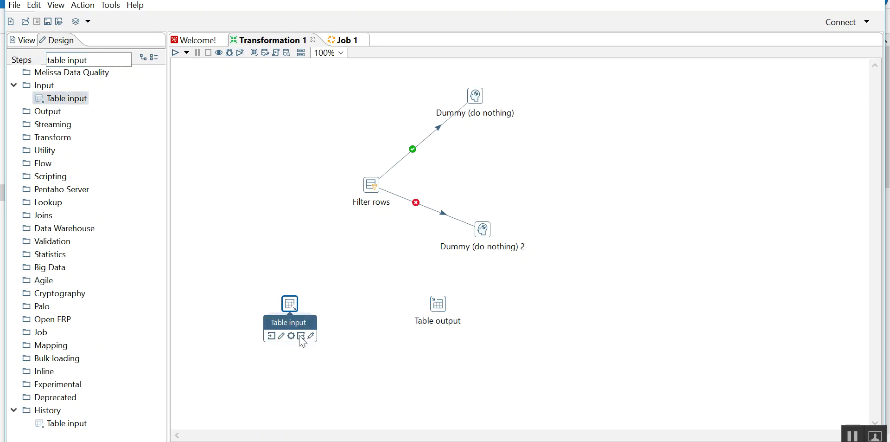
left_click_drag(302, 335, 439, 304)
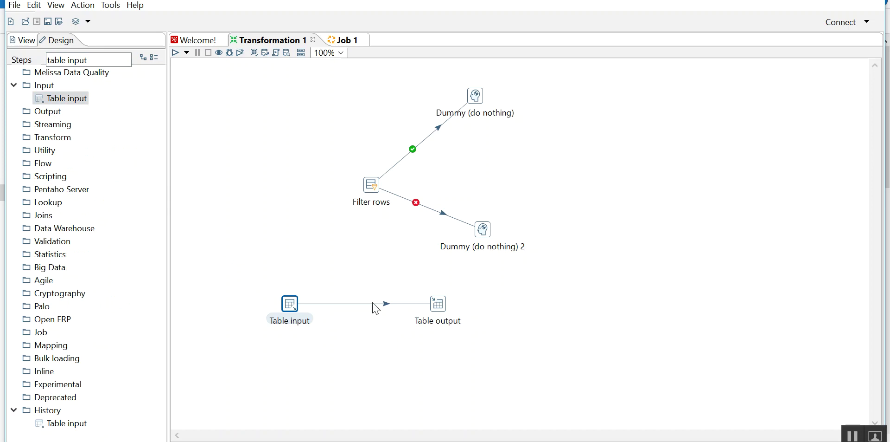
Add a Table output 2 step on the right and draw a hop to it from Table output
left_click_drag(91, 60, 7, 61)
type("tab")
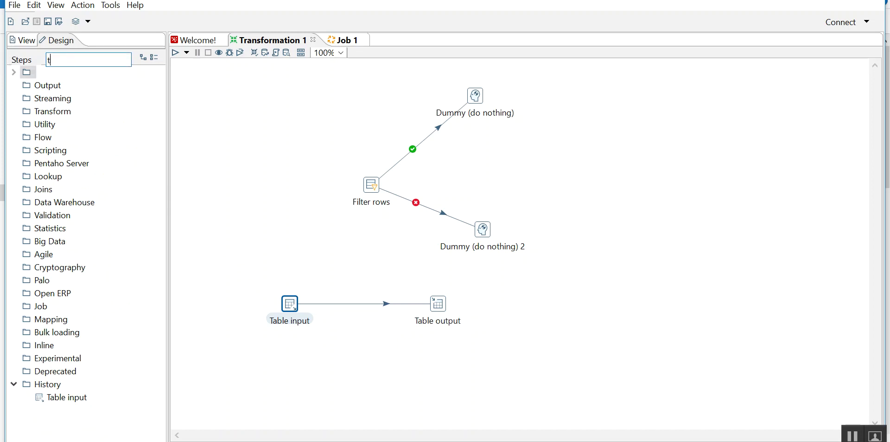
type("l")
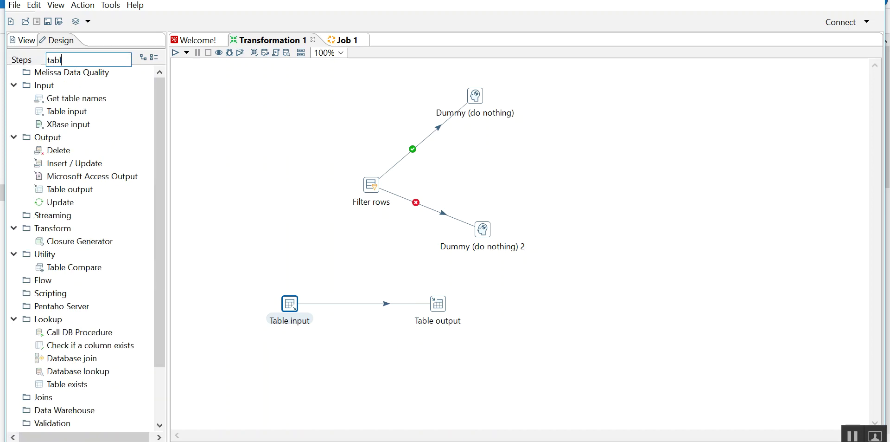
type("e out")
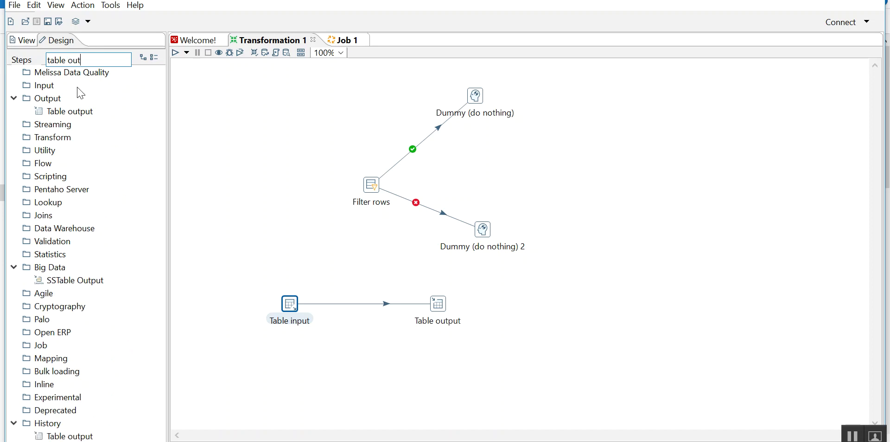
left_click_drag(65, 111, 559, 297)
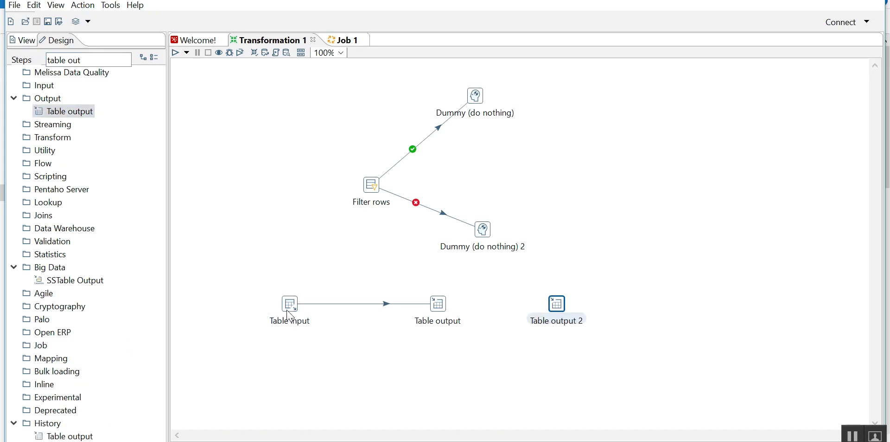
mouse_move(291, 316)
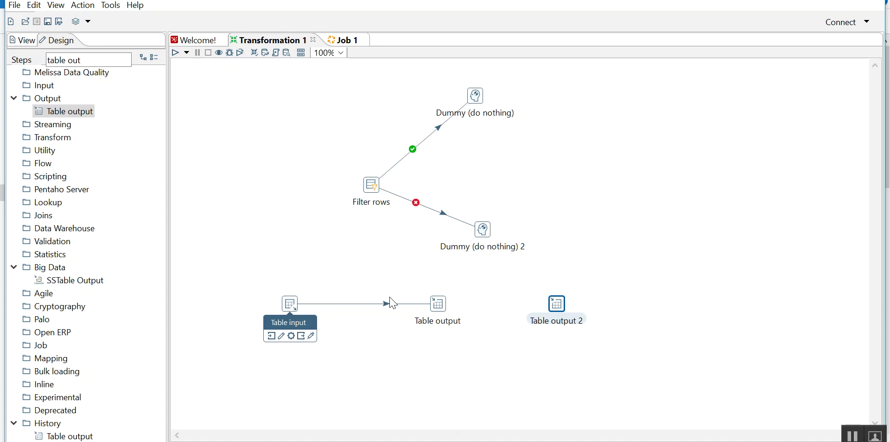
mouse_move(445, 307)
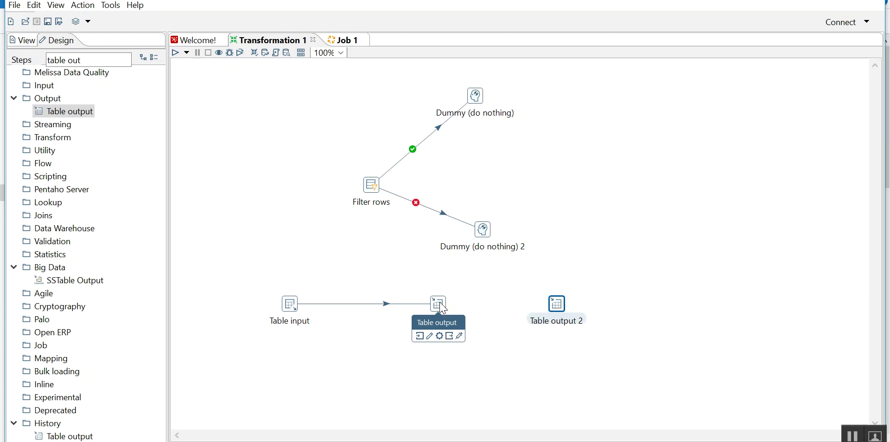
mouse_move(449, 335)
left_mouse_down()
mouse_move(509, 338)
mouse_move(557, 305)
left_mouse_up()
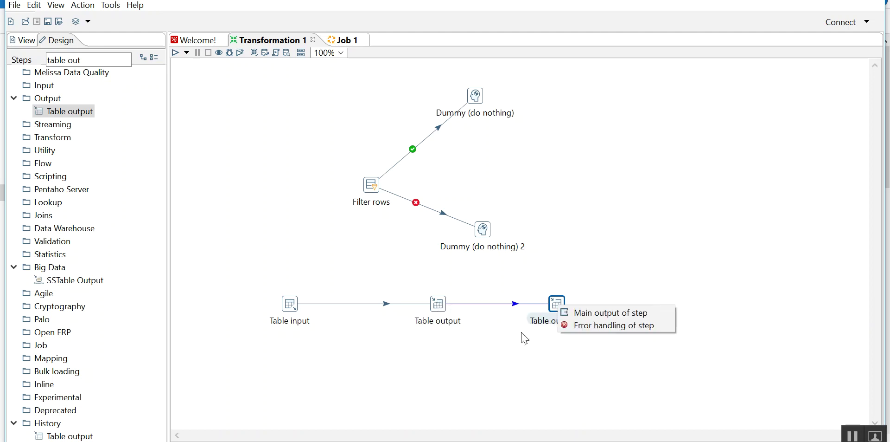
Try making the Table output → Table output 2 hop an error-handling hop, dismissing the Spoon errors
left_click(584, 330)
left_click(459, 258)
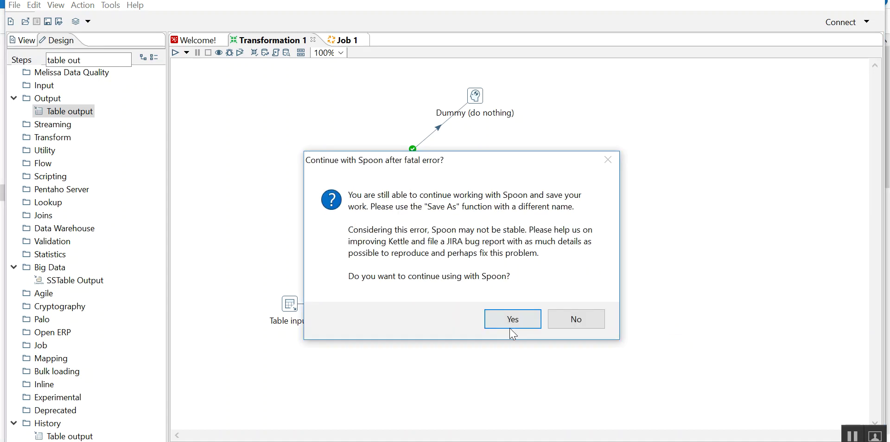
left_click(513, 326)
left_click(557, 302)
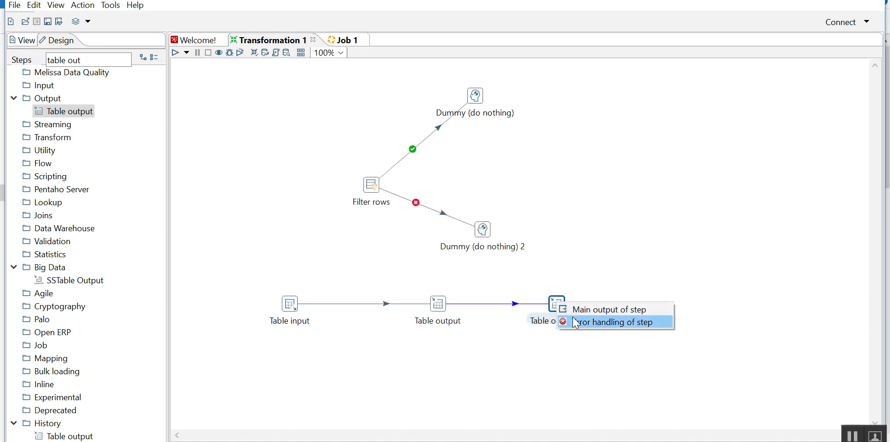
left_click(576, 322)
left_click(457, 258)
left_click(509, 318)
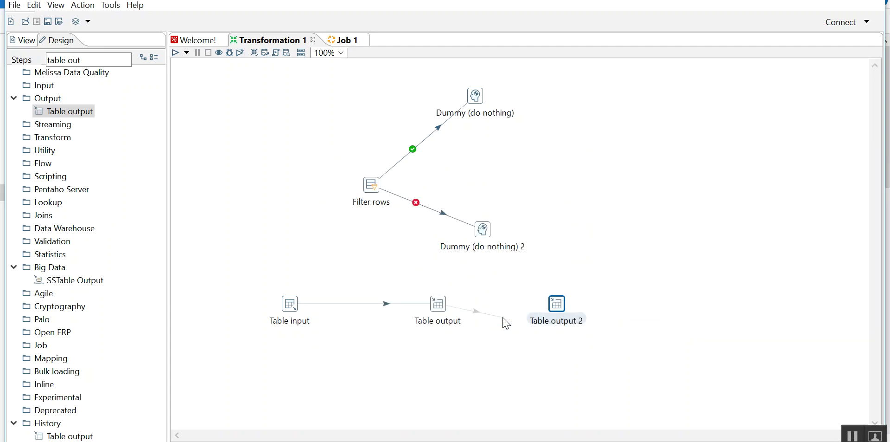
left_click_drag(507, 323, 564, 310)
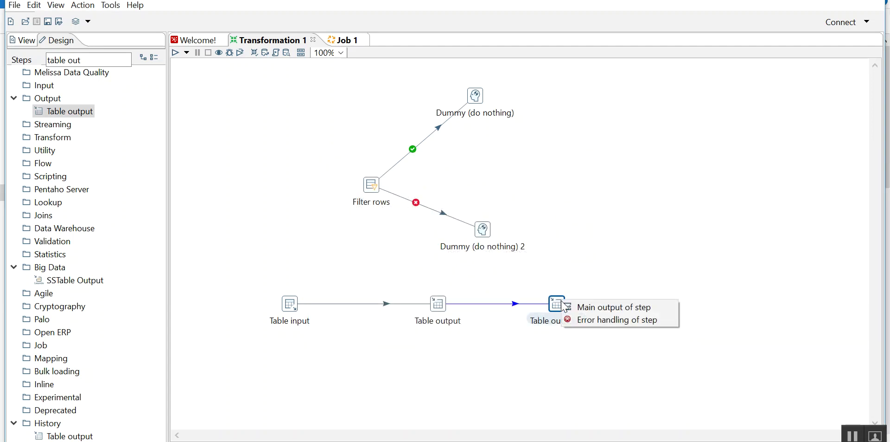
left_click(584, 325)
left_click(457, 257)
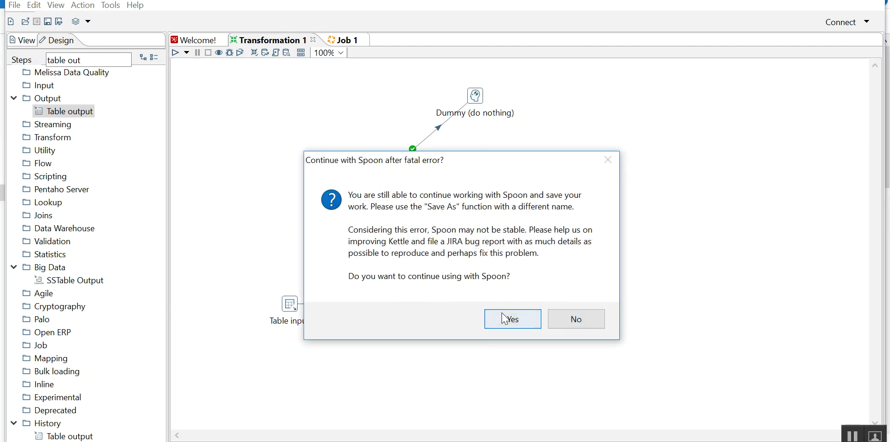
left_click(513, 318)
Redraw the hop until 'Error handling of step' sticks, then clear the canvas selection
left_click_drag(519, 305, 556, 307)
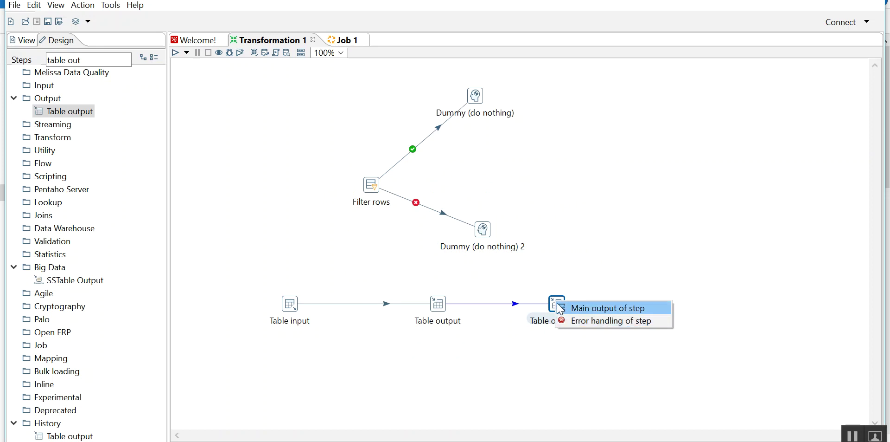
left_click(575, 323)
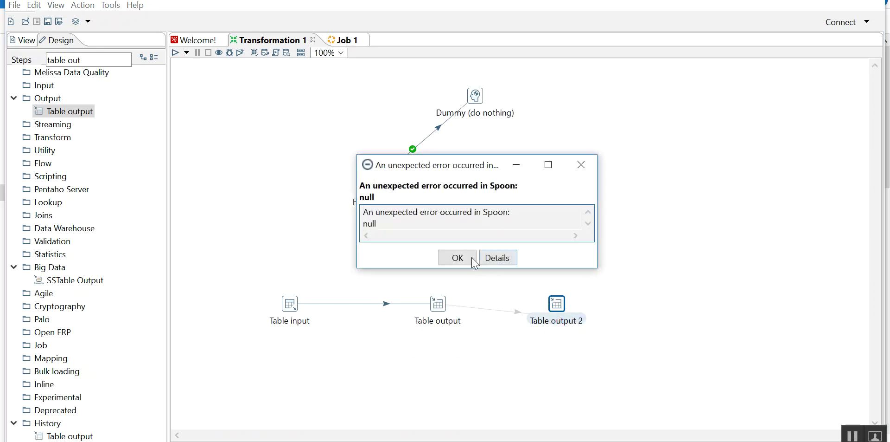
left_click(457, 256)
left_click(513, 319)
left_click_drag(522, 322, 556, 308)
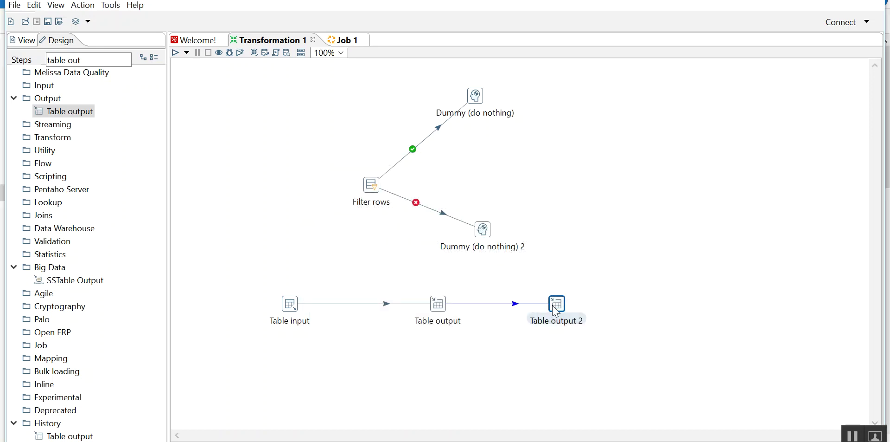
left_click(566, 324)
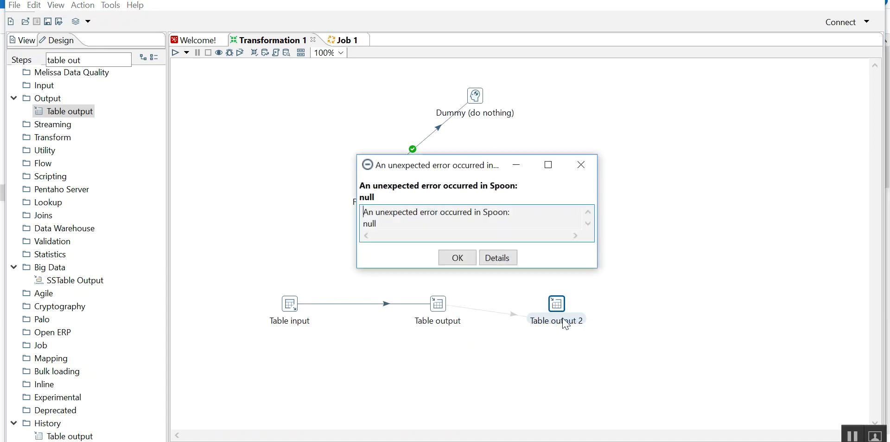
left_click(459, 258)
left_click(520, 318)
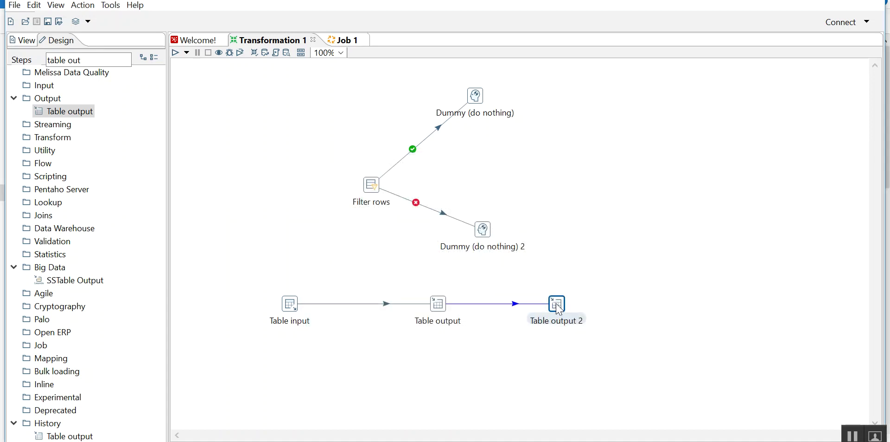
left_click_drag(559, 310, 558, 308)
left_click(568, 317)
left_click_drag(465, 359, 595, 357)
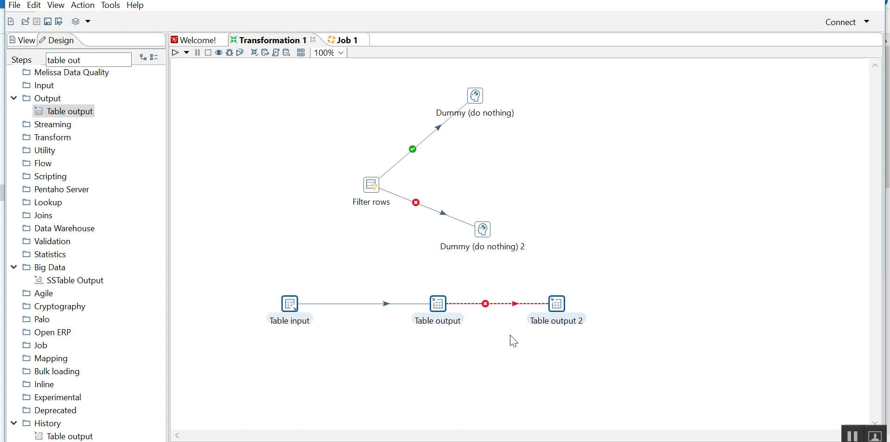
left_click_drag(444, 274, 493, 329)
left_click_drag(593, 335, 593, 350)
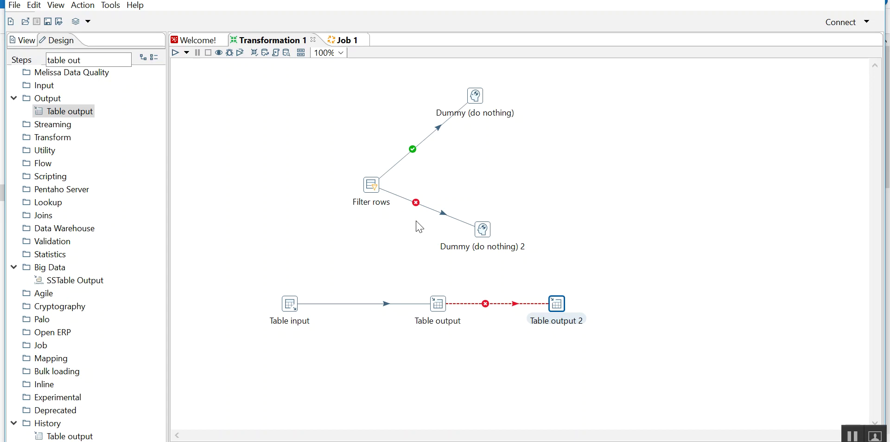
left_click(858, 436)
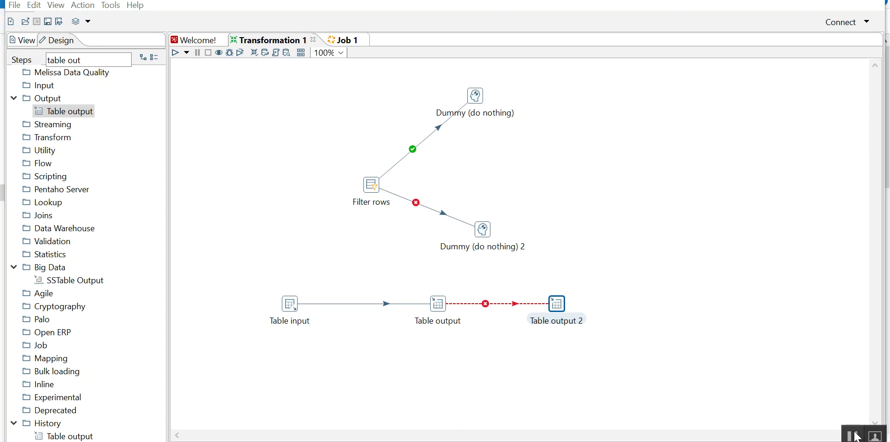